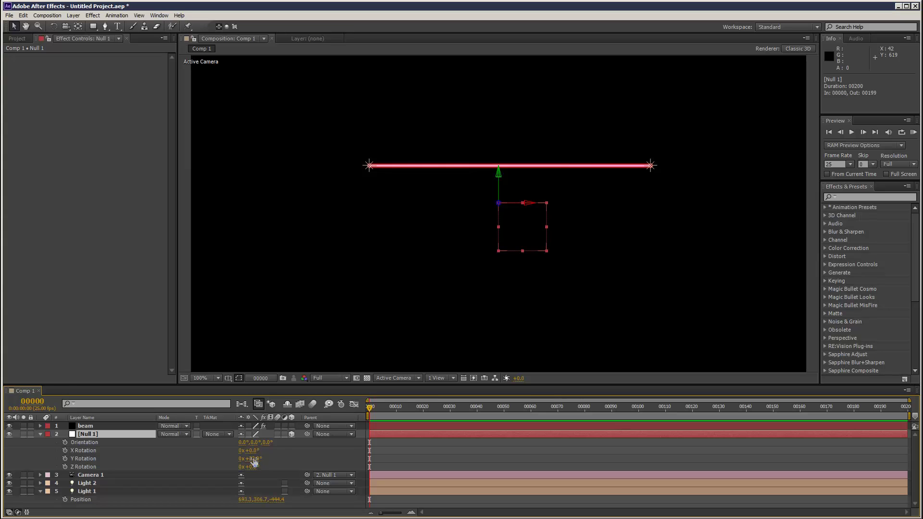
- Rotate Null 1 on Y to preview the beam swinging between the two lights
drag(219, 451, 255, 457)
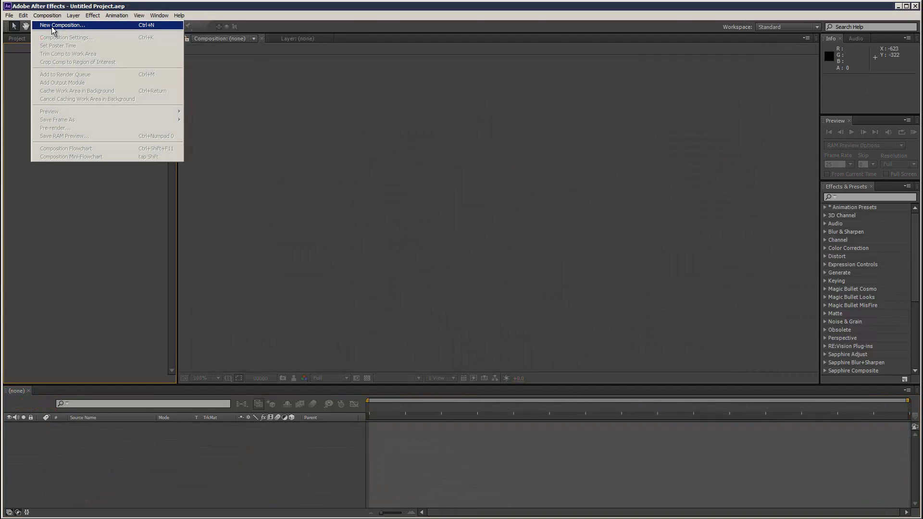
- Create Comp 1 and add a point light, dismissing the 2D-layers warning
click(51, 34)
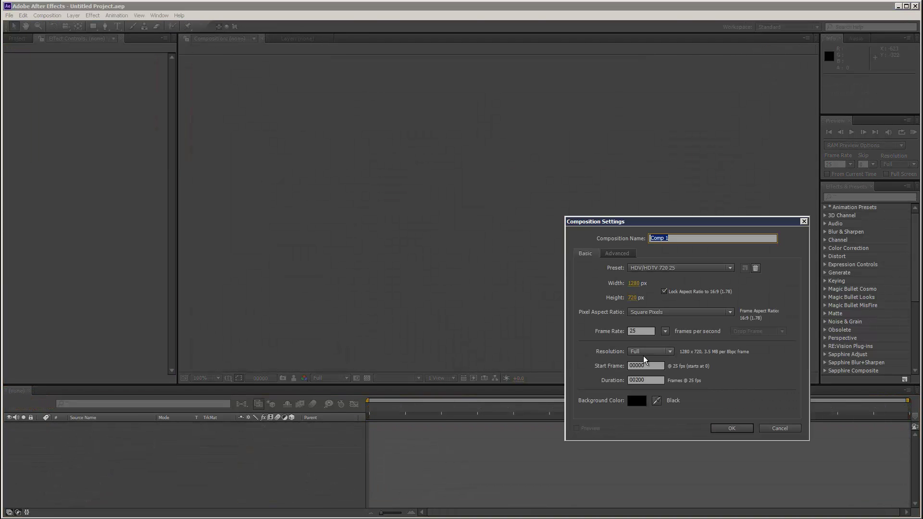
click(731, 428)
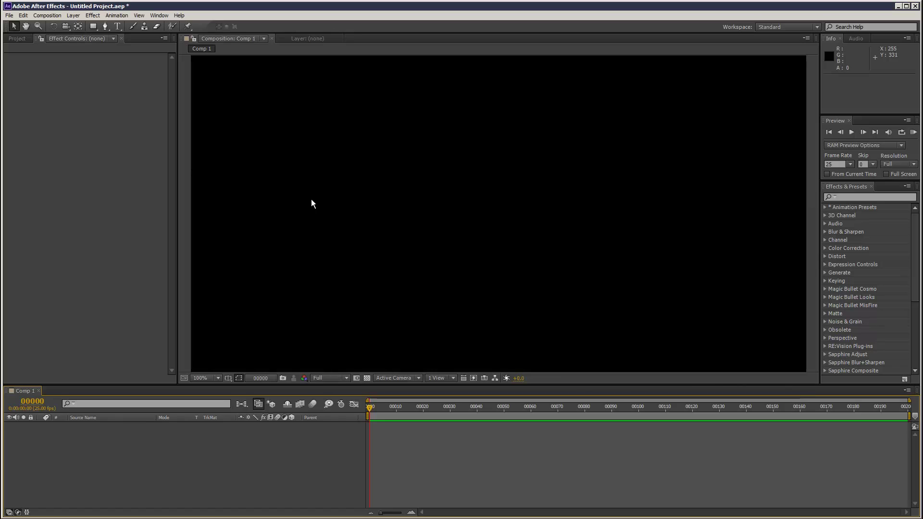
click(69, 14)
mouse_move(76, 23)
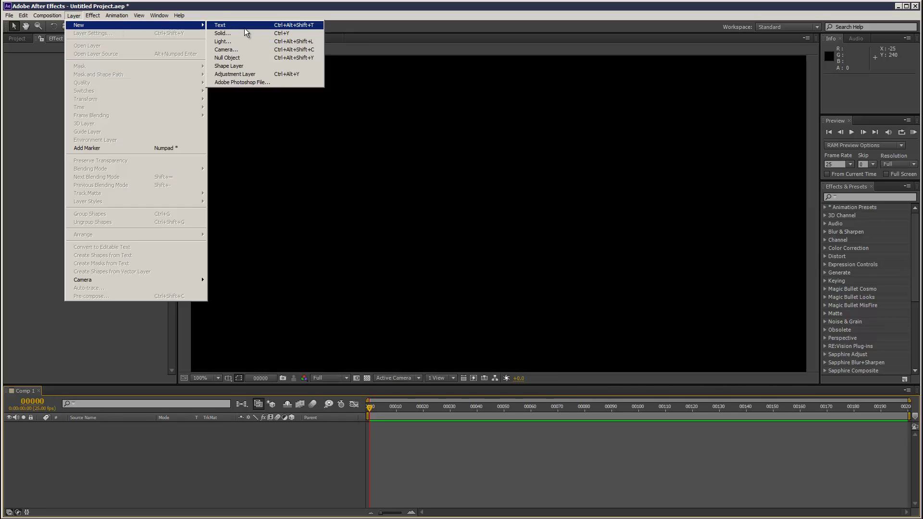
click(245, 41)
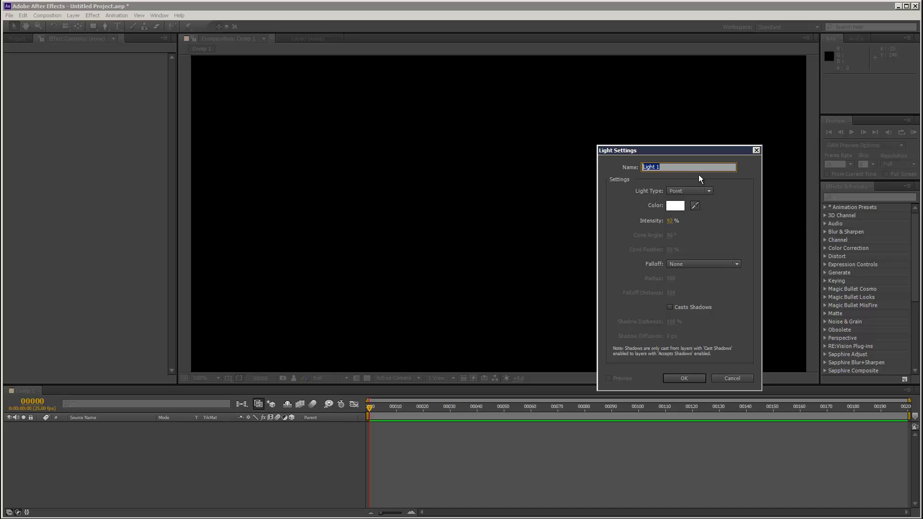
click(690, 376)
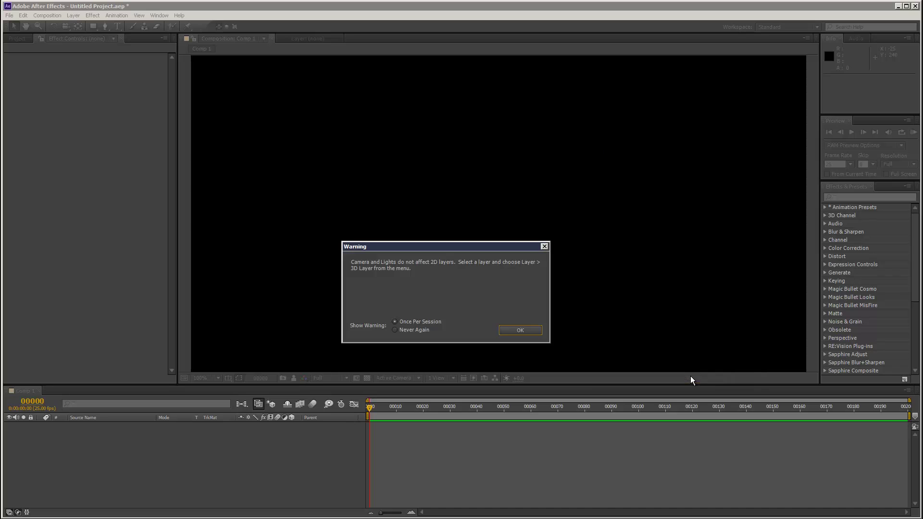
click(512, 330)
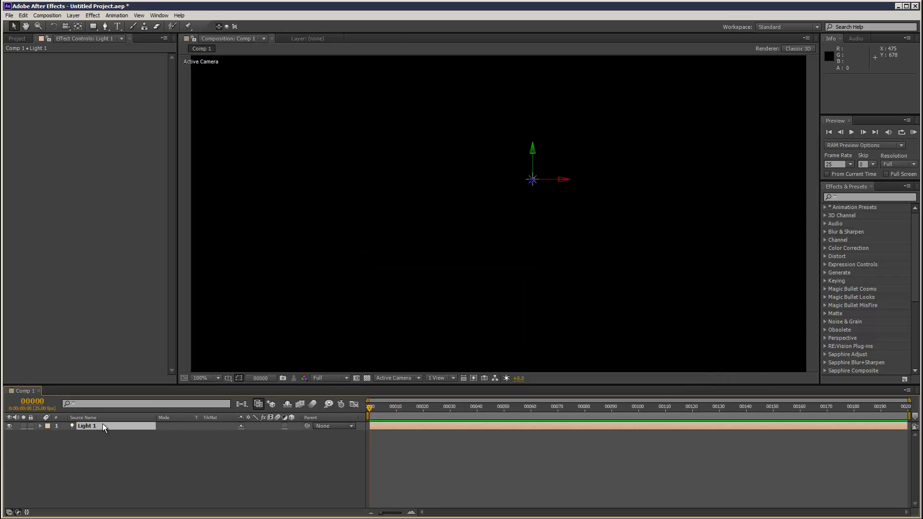
- Duplicate Light 1 as Light 2 and move it left to 322.3, 306.7, -444.4
key(p)
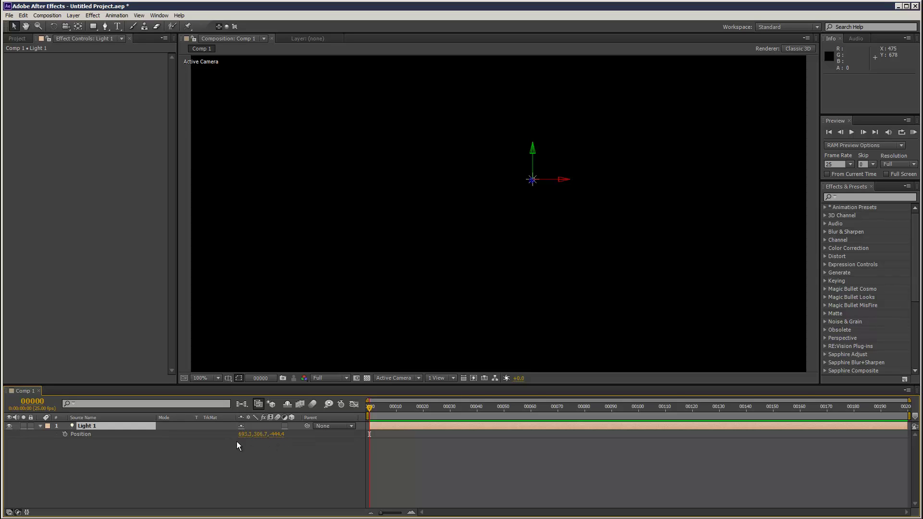
click(140, 425)
key(ctrl+d)
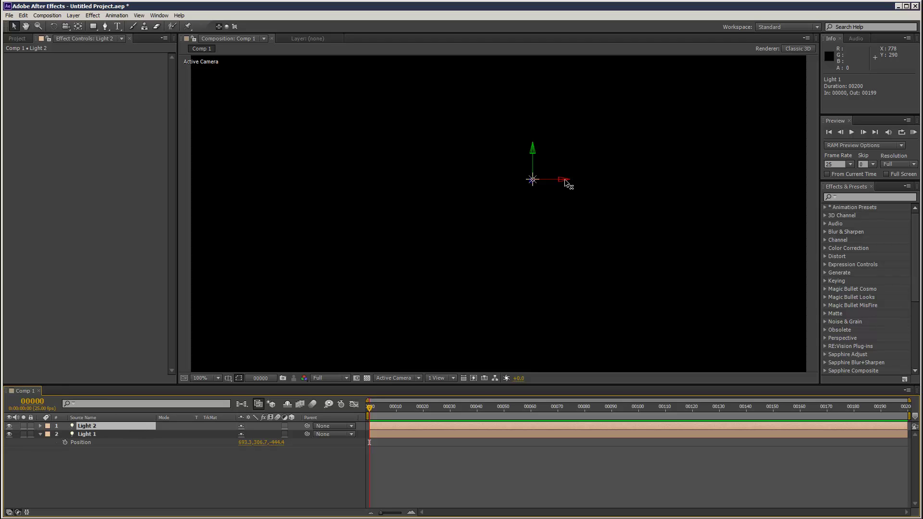
drag(564, 179, 327, 180)
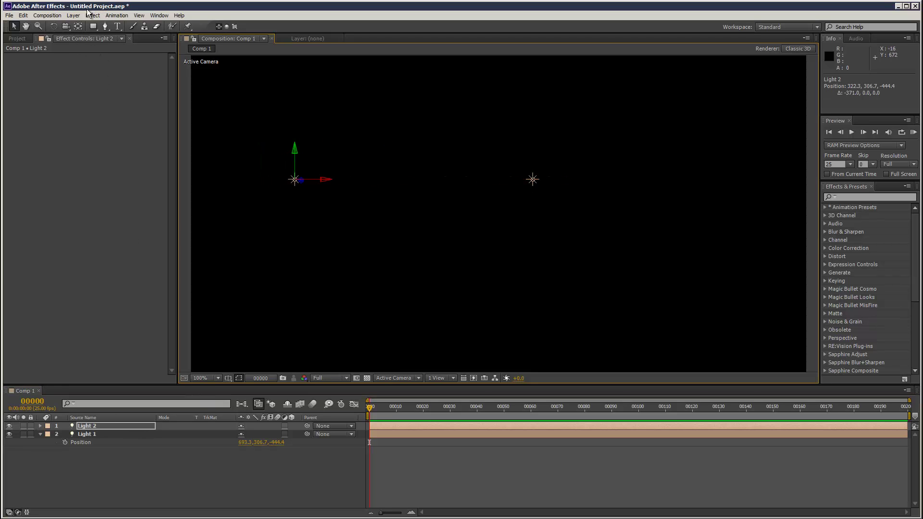
- Add a two-node Camera 1 to the composition
click(74, 16)
mouse_move(202, 28)
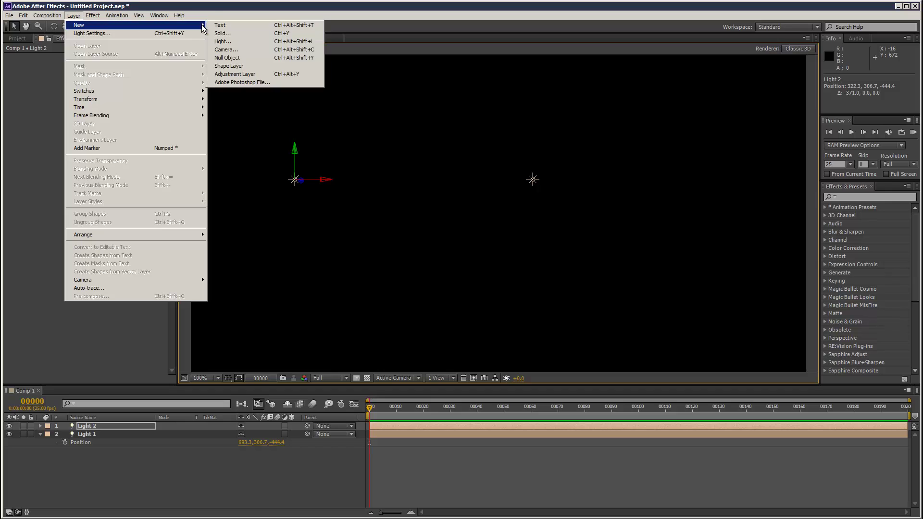
click(226, 50)
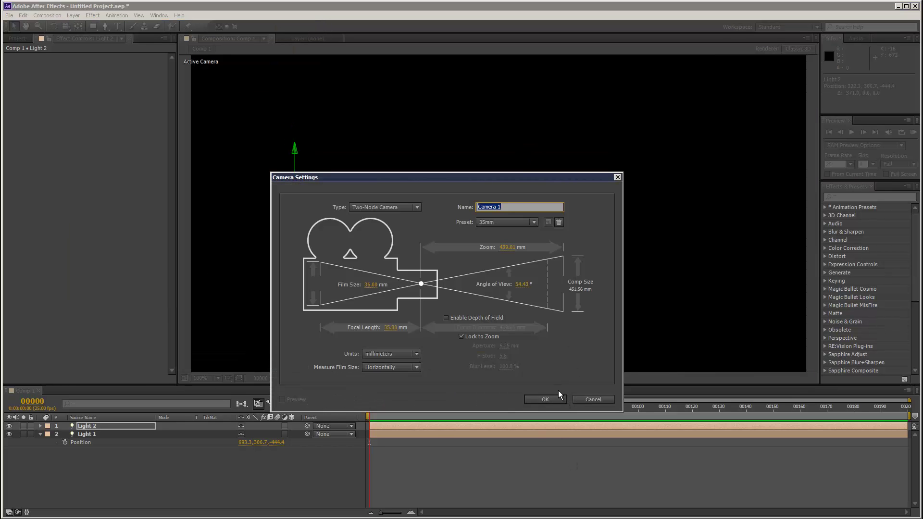
click(560, 399)
- Add Null 1 and parent Camera 1 to it
click(74, 15)
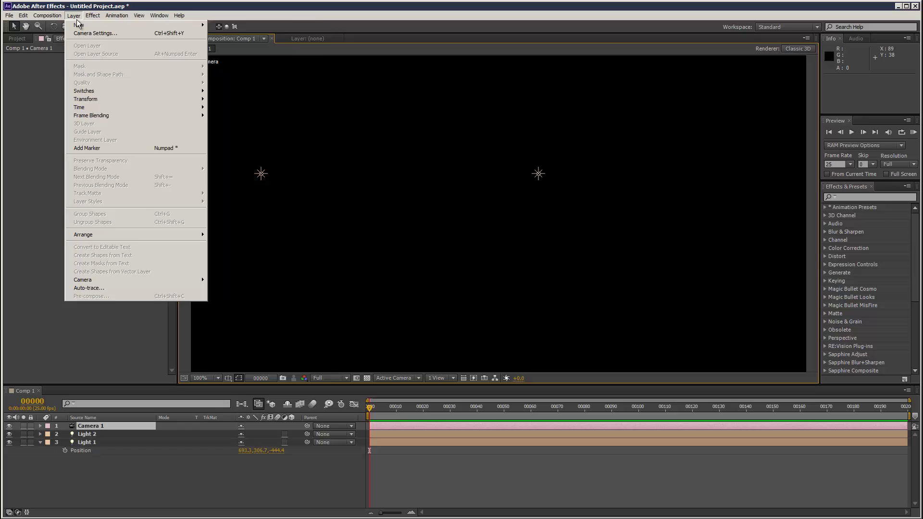
mouse_move(84, 26)
click(282, 58)
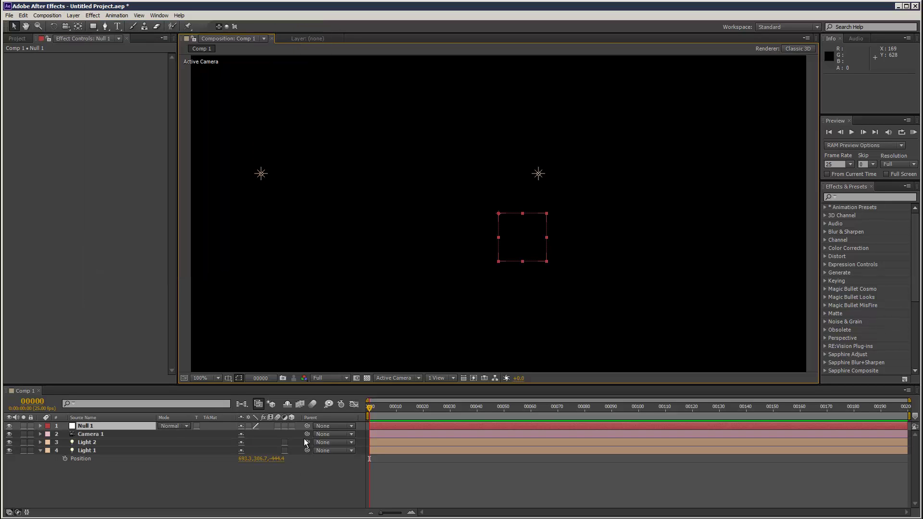
click(332, 435)
click(325, 451)
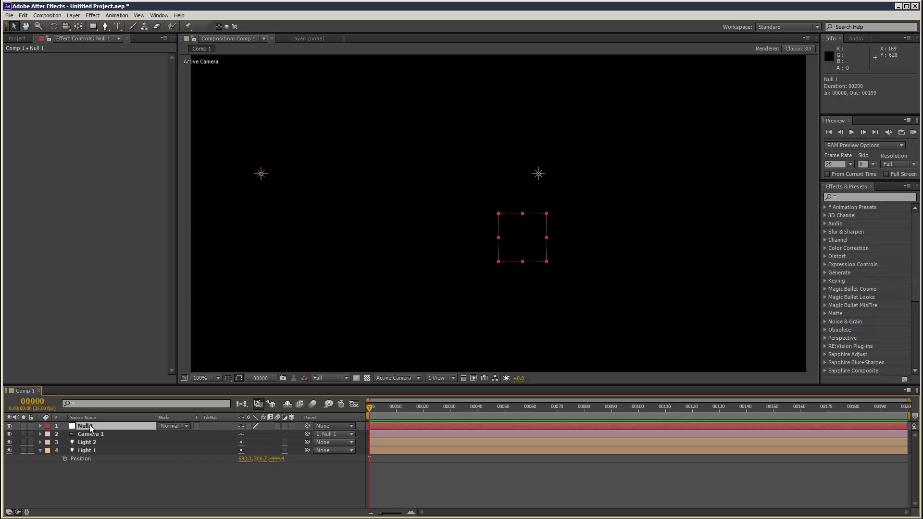
- Make Null 1 3D, push Light 2 along its depth axis, and set Null 1's Y Rotation to 35°
key(r)
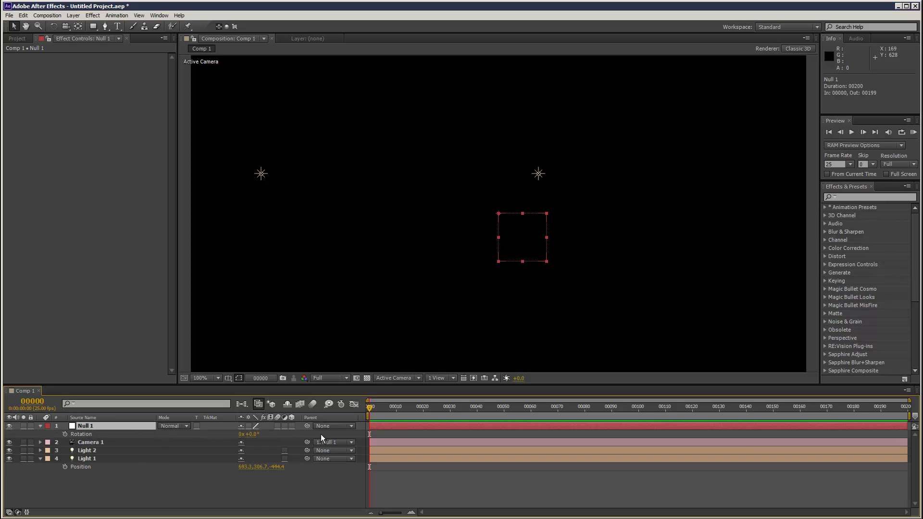
click(292, 426)
drag(258, 452, 235, 436)
click(87, 483)
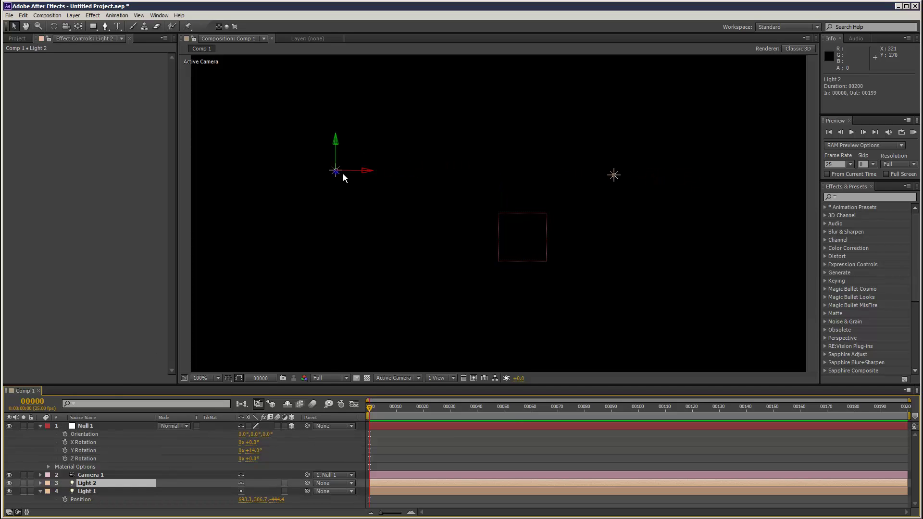
drag(337, 175, 365, 202)
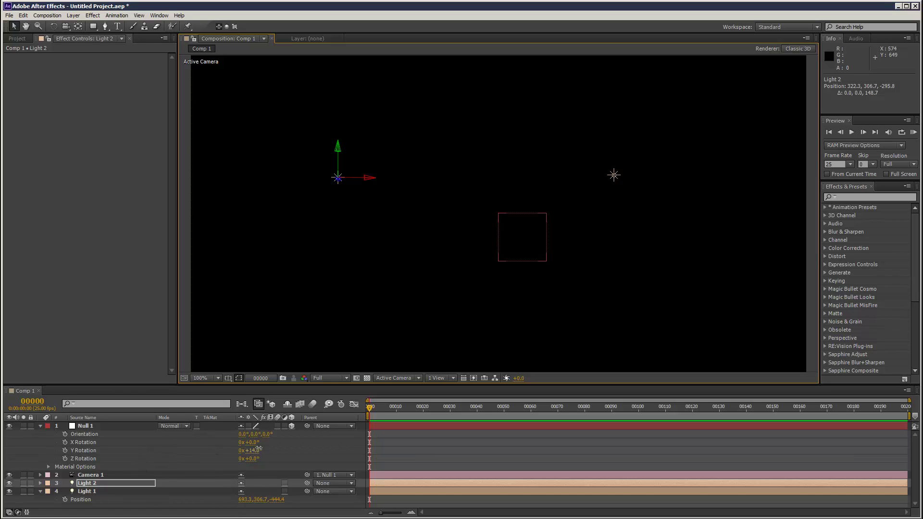
drag(259, 450, 269, 451)
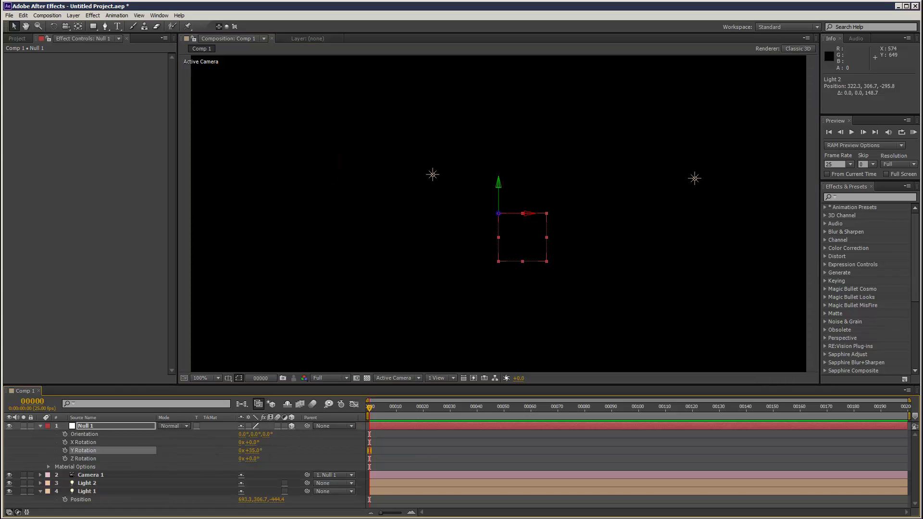
- Collapse the open layer properties and create a black solid, Black Solid 1
click(40, 426)
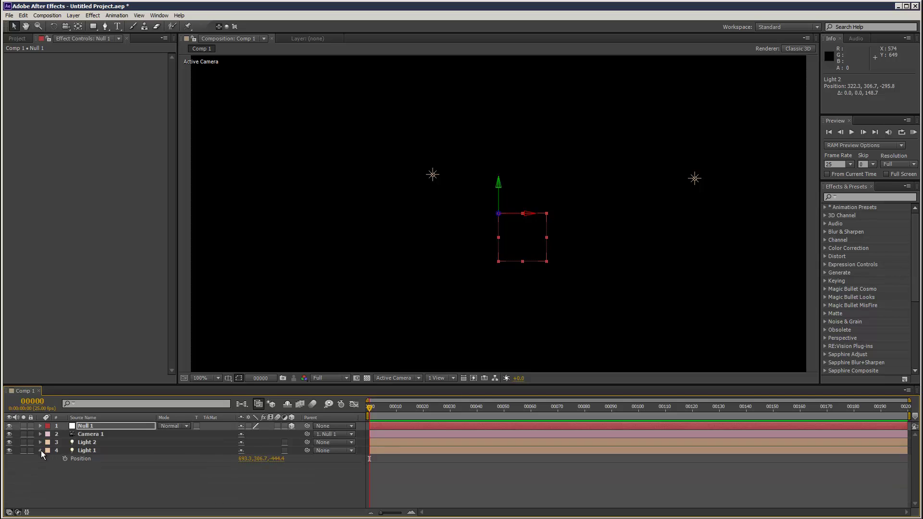
click(40, 451)
click(74, 15)
mouse_move(79, 25)
click(226, 33)
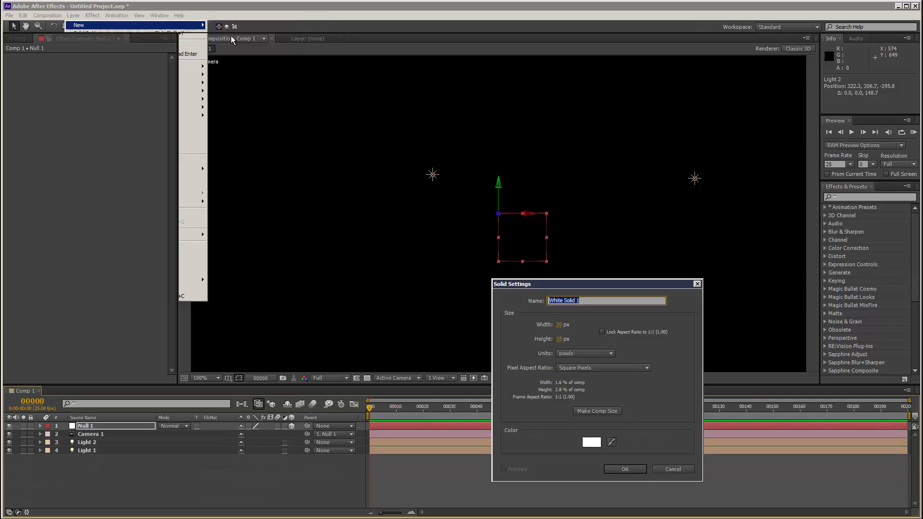
click(594, 442)
click(607, 422)
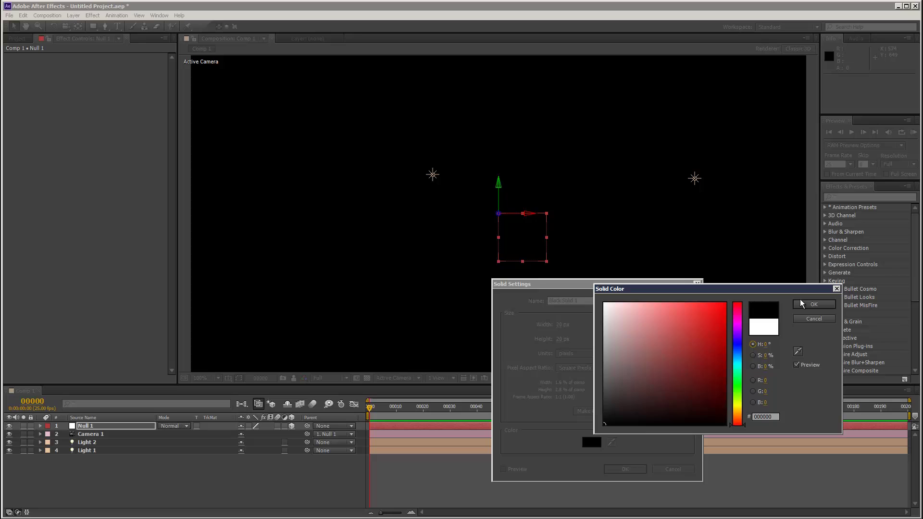
click(813, 306)
click(639, 474)
- Apply a Beam from -170, -7 to 409, 0 and move Black Solid 1 to the bottom
click(92, 15)
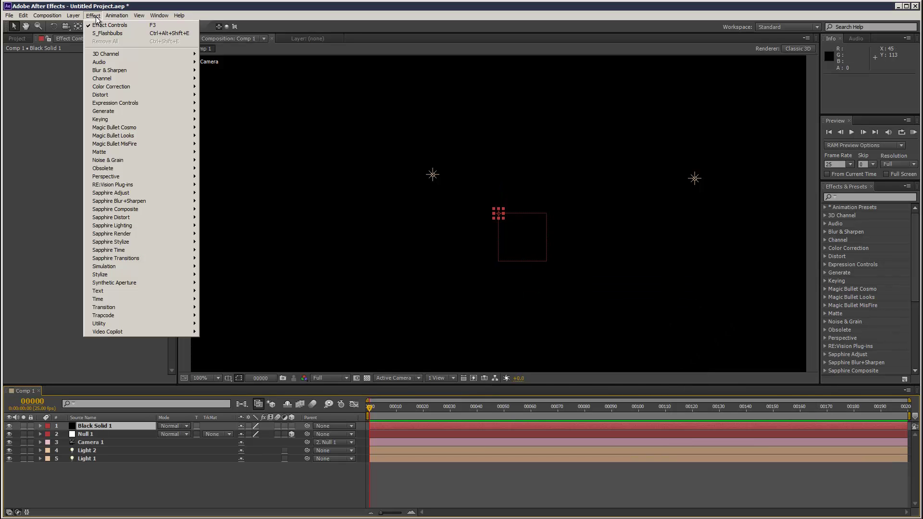
mouse_move(183, 115)
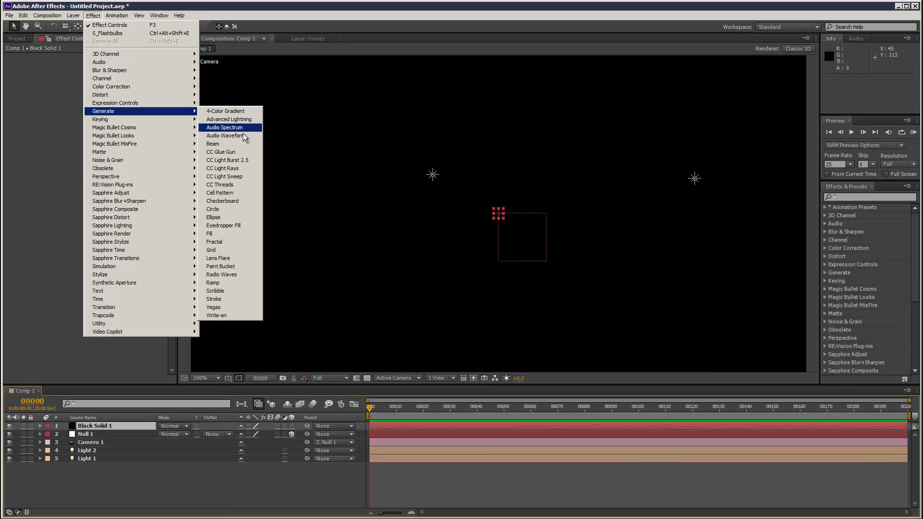
click(241, 144)
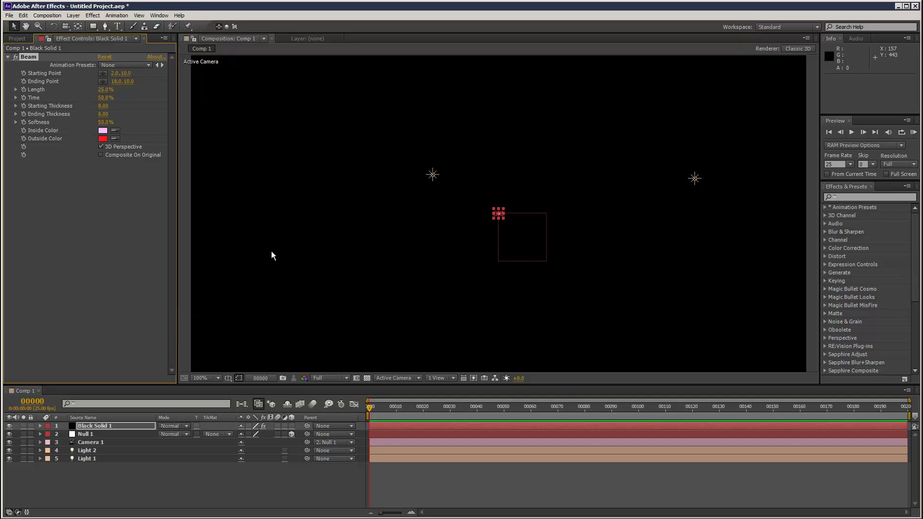
click(102, 73)
click(412, 205)
click(103, 81)
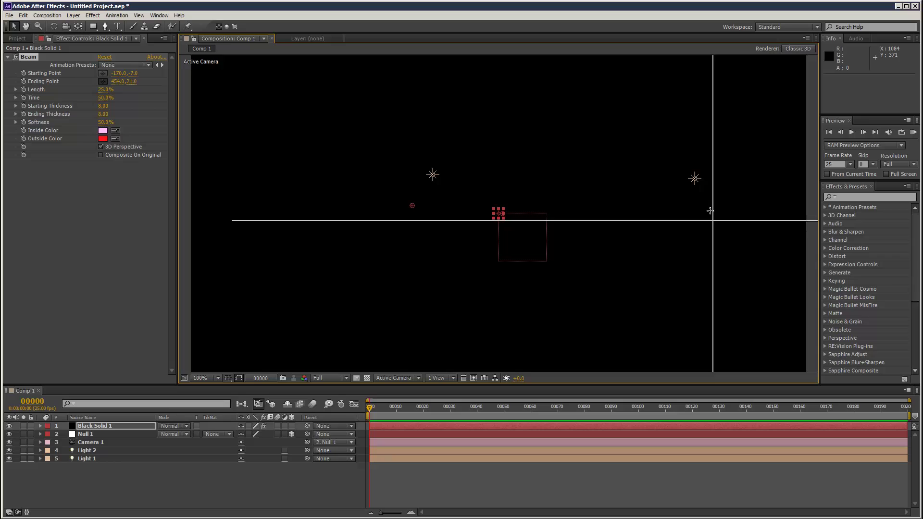
click(691, 211)
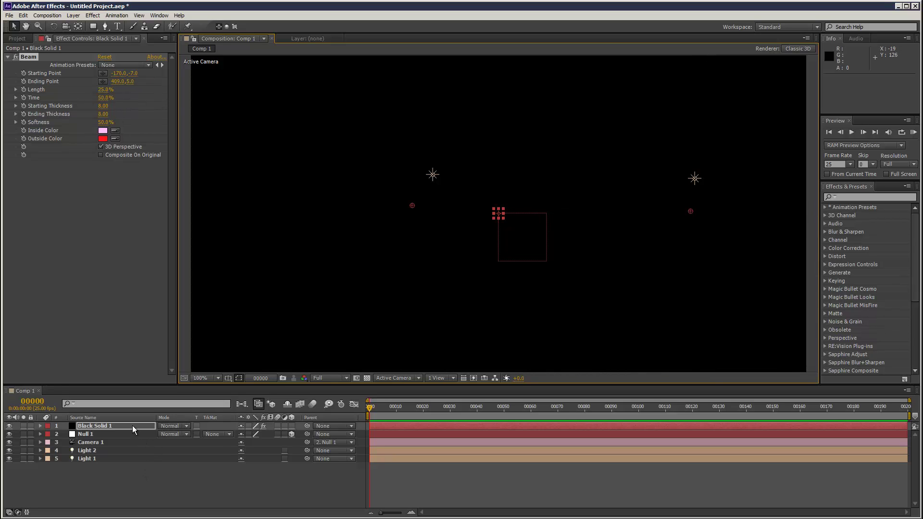
drag(132, 426, 128, 473)
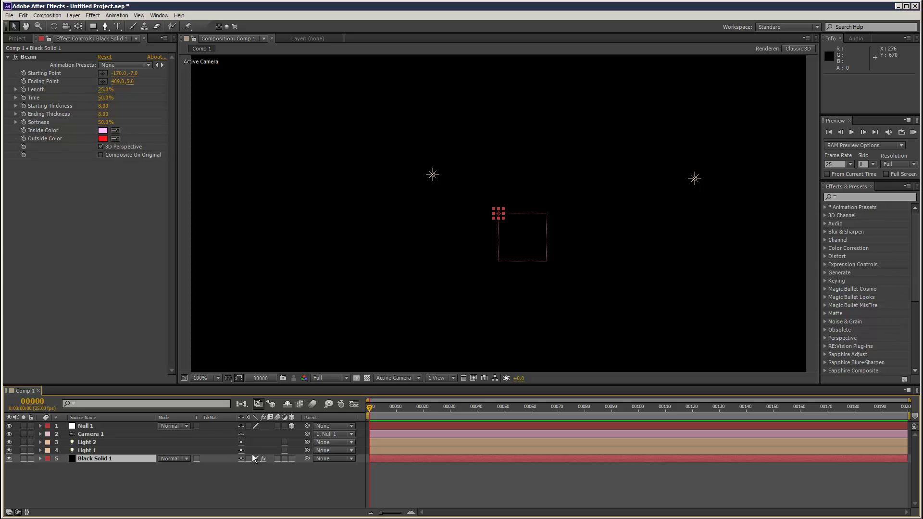
- Delete Black Solid 1 and create a comp-sized Black Solid 2
key(Delete)
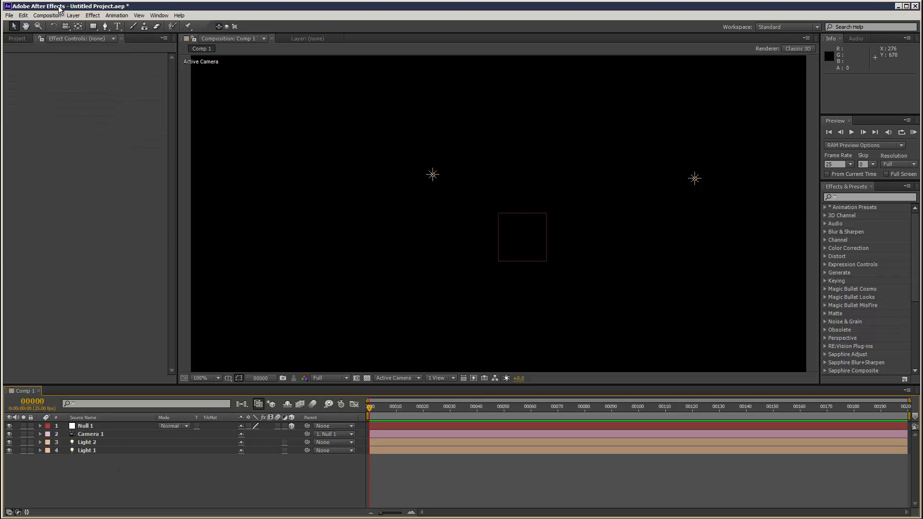
click(74, 16)
mouse_move(86, 25)
click(254, 35)
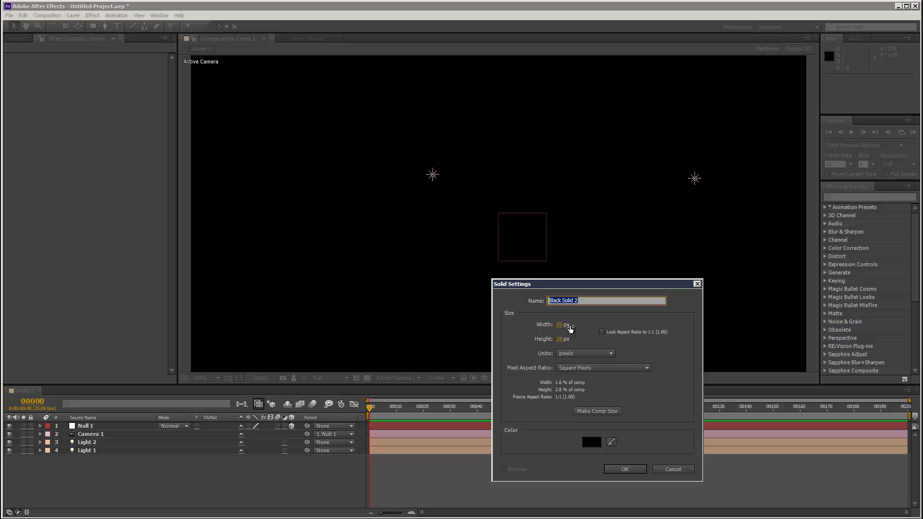
click(600, 411)
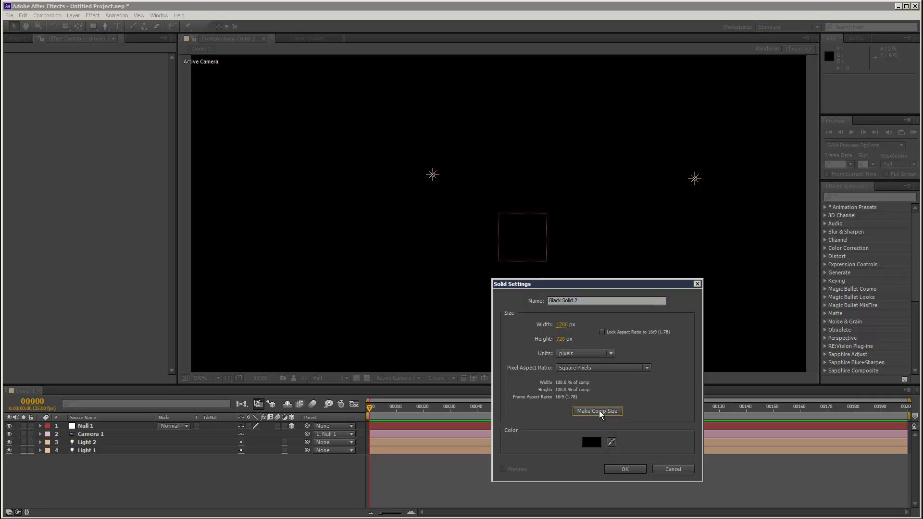
click(614, 470)
- Apply a Beam effect running from 344, 235 to 1181, 385
click(93, 16)
mouse_move(161, 110)
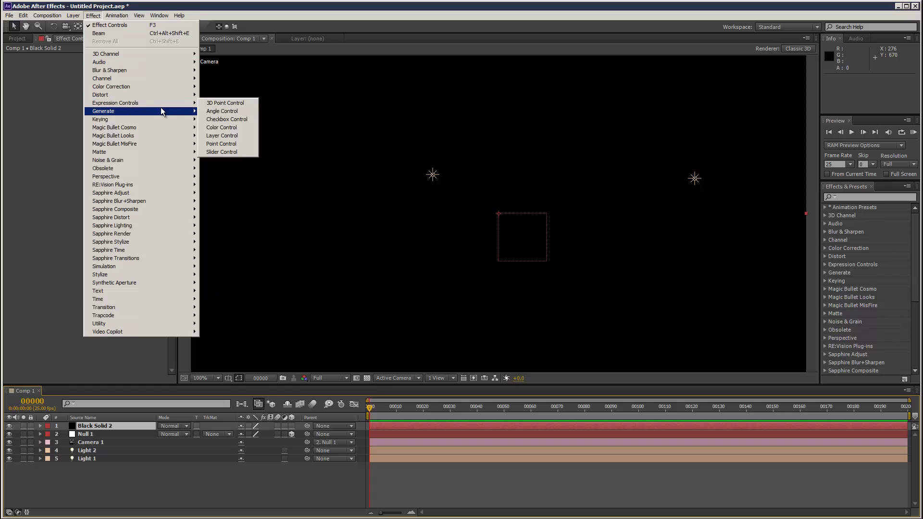
click(212, 145)
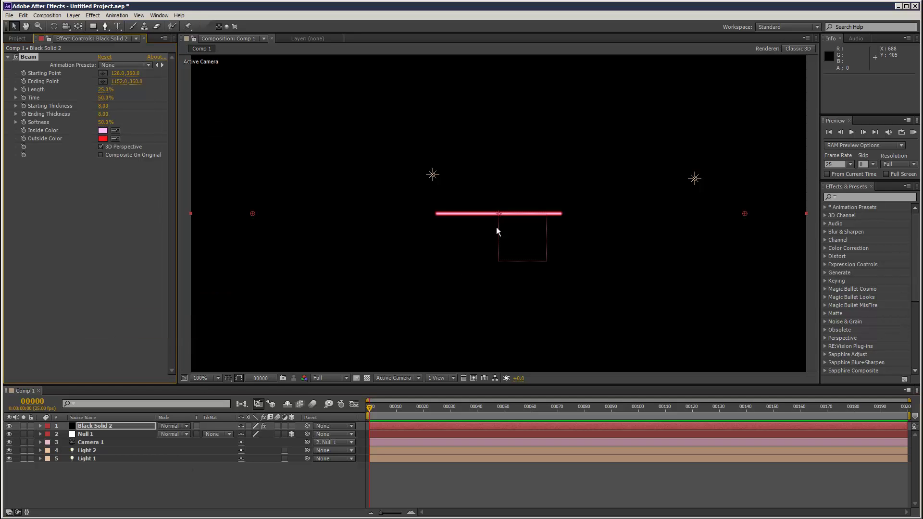
drag(253, 213, 356, 153)
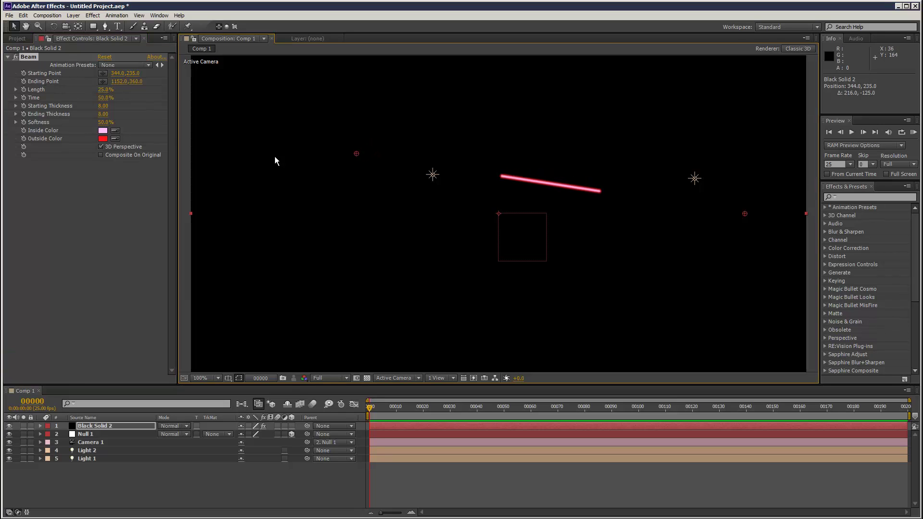
drag(746, 214, 760, 226)
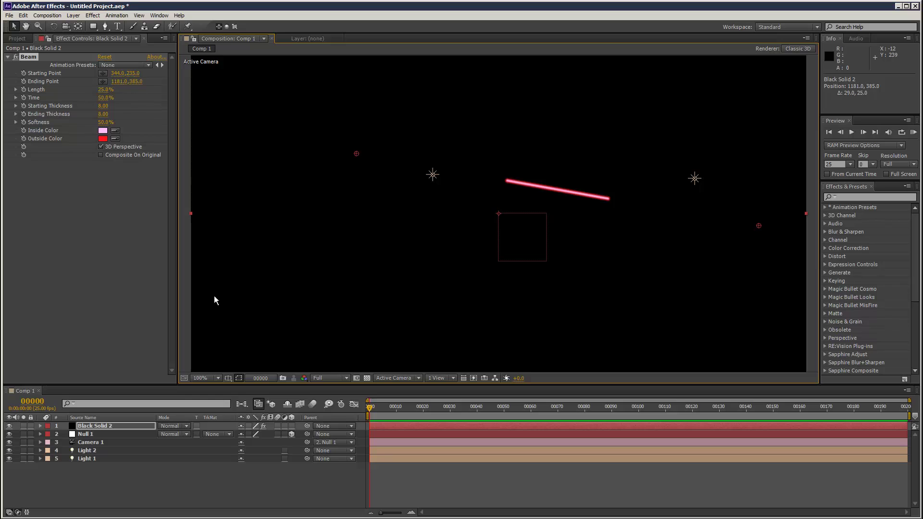
- Show Light 2's Position, then set Black Solid 2's Beam Length to 100%
click(120, 450)
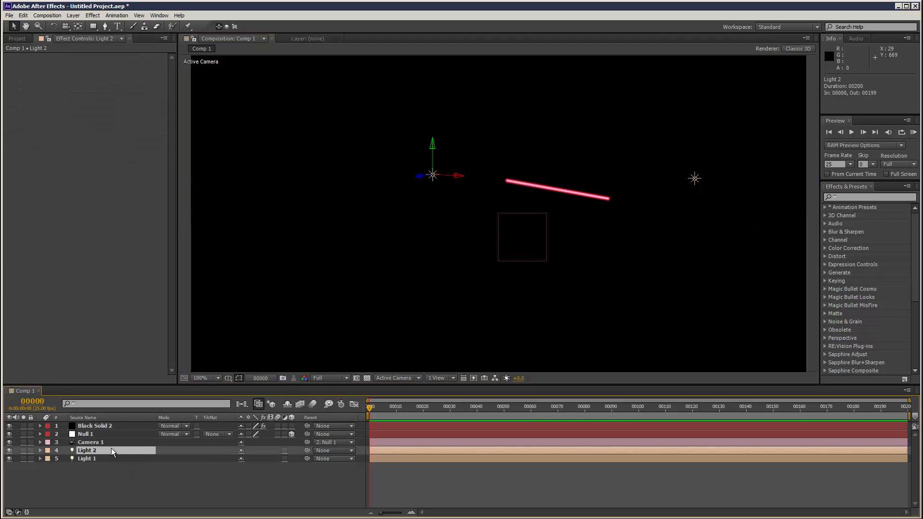
key(p)
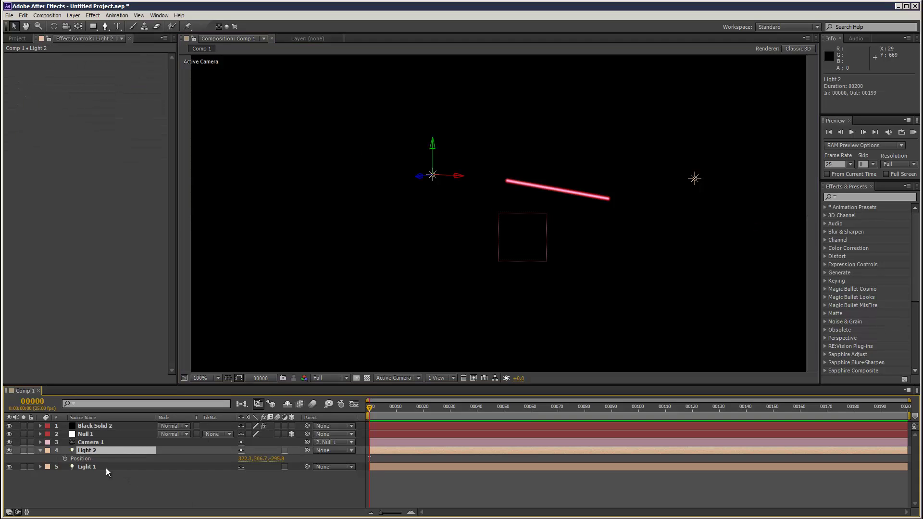
click(92, 427)
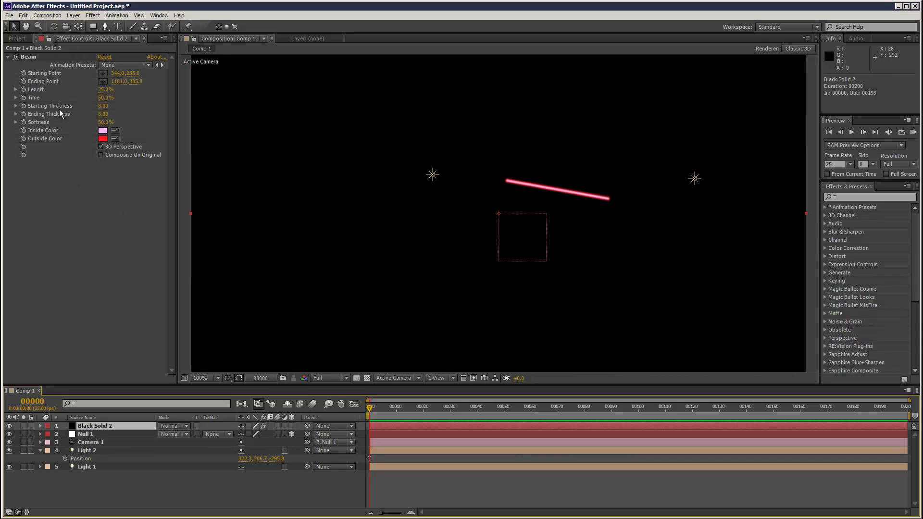
drag(105, 90, 142, 90)
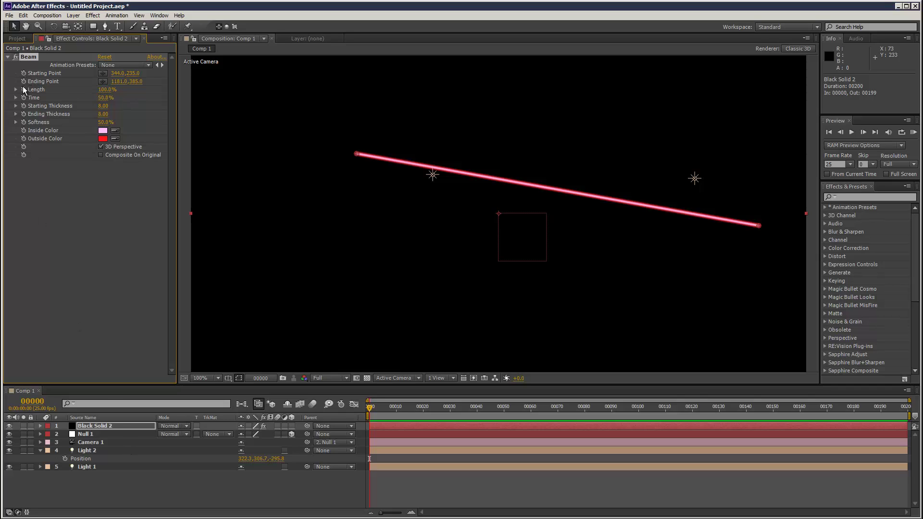
- Pickwhip a Starting Point expression to Light 2's Position, putting the start at 322.3, 306.7, then select Null 1
alt+click(23, 73)
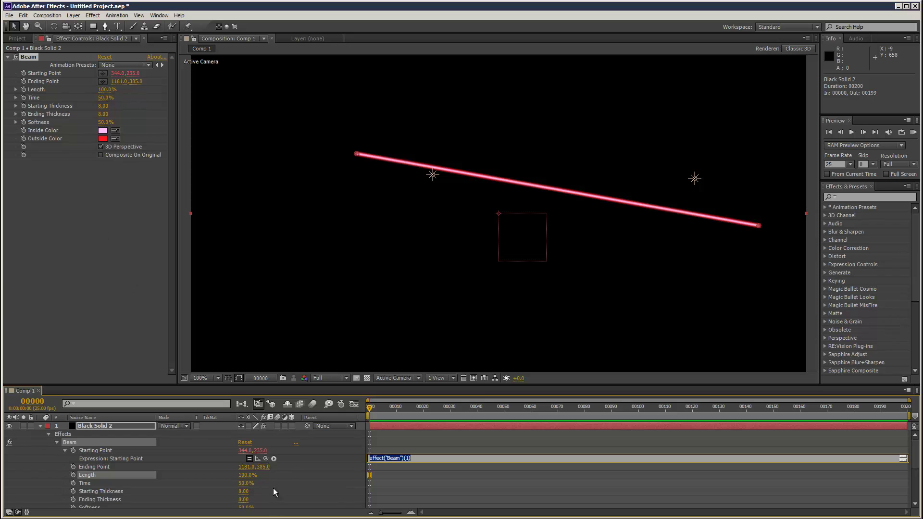
drag(266, 459, 146, 495)
click(494, 460)
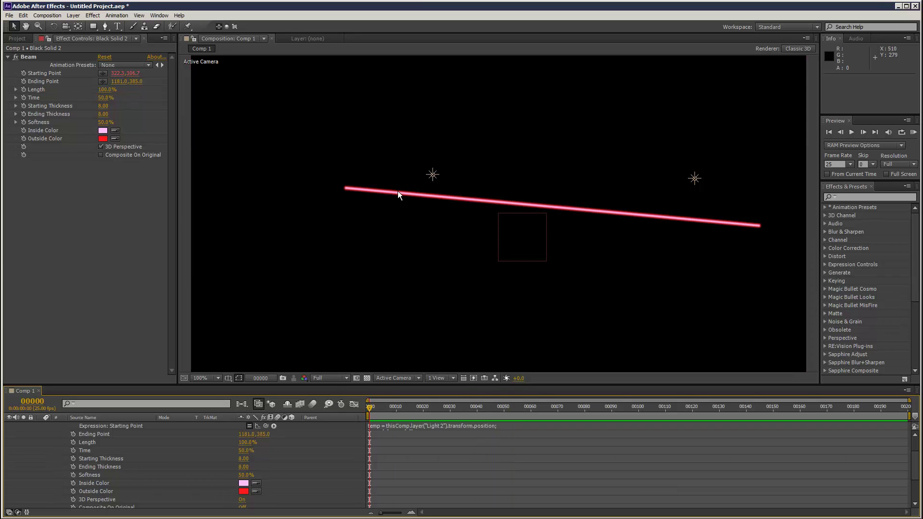
scroll(68, 427, up, 2)
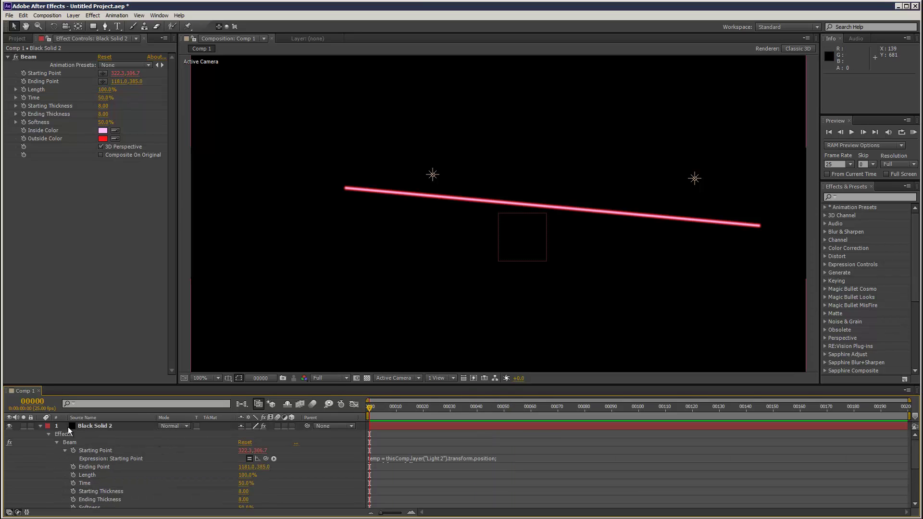
click(40, 426)
click(95, 435)
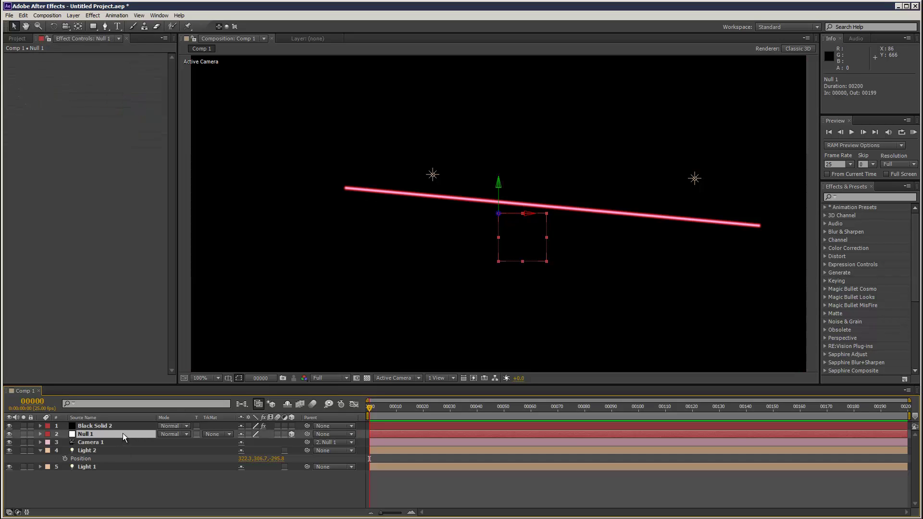
- Set Null 1's Y Rotation to 1.0°, then collapse Null 1 and Light 2
key(r)
mouse_move(253, 459)
mouse_down()
mouse_move(274, 460)
mouse_move(241, 460)
mouse_up()
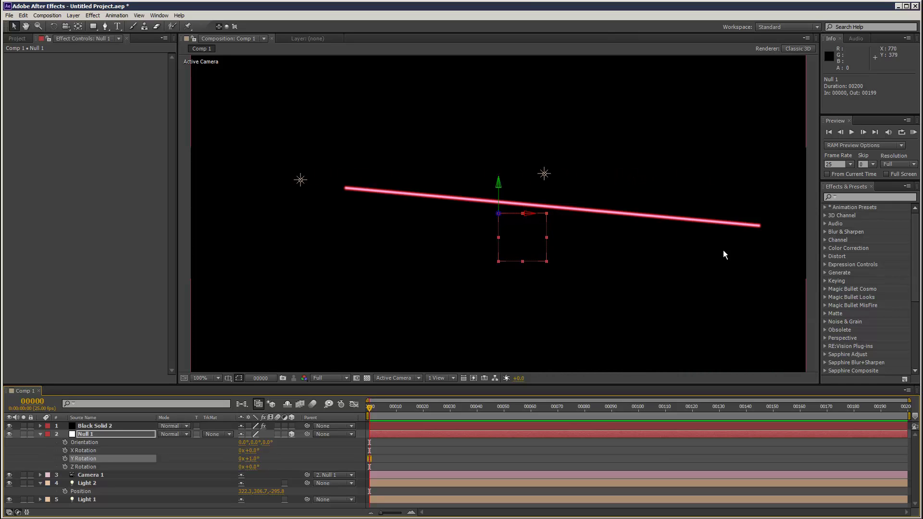
click(53, 458)
click(40, 435)
click(41, 451)
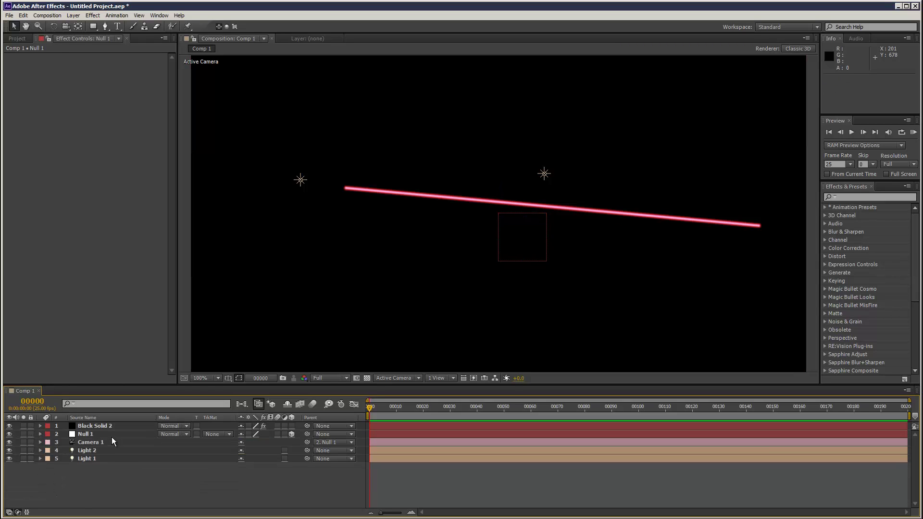
- Rename Black Solid 2 to 'beam' and make it a 3D layer
click(114, 425)
key(Return)
text(beam)
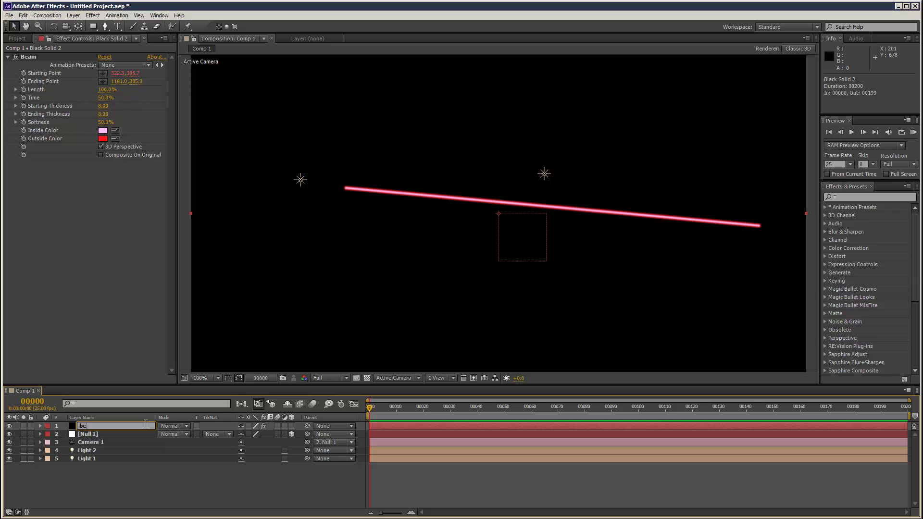
key(Return)
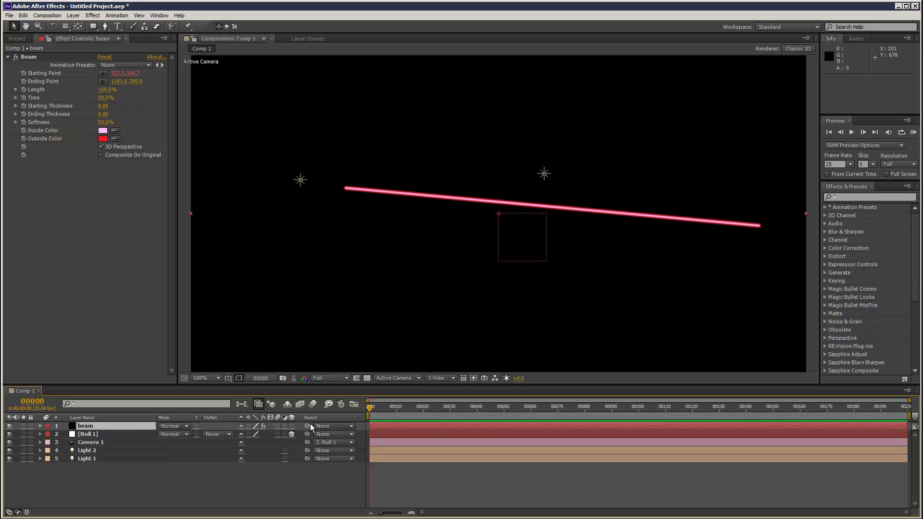
click(291, 426)
- Swing Null 1's Y Rotation back and forth, leaving it at 22°, then collapse it
click(98, 434)
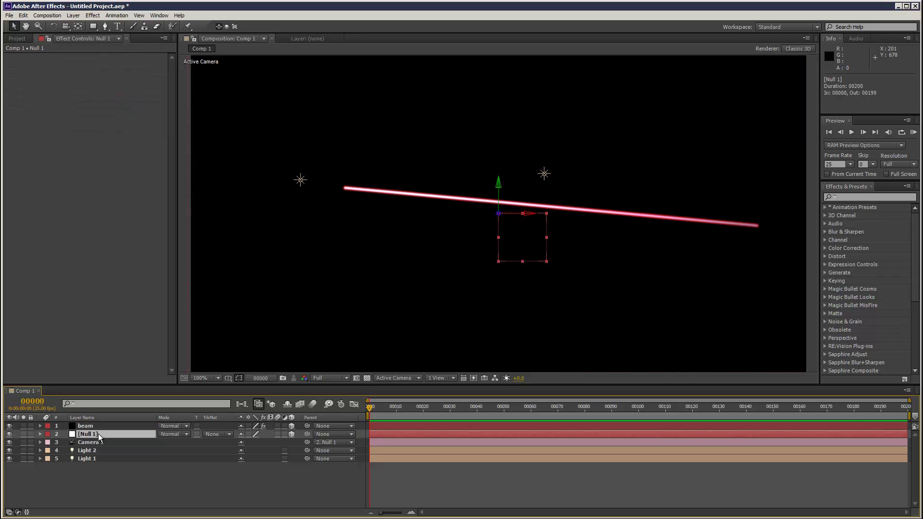
key(r)
drag(258, 459, 281, 457)
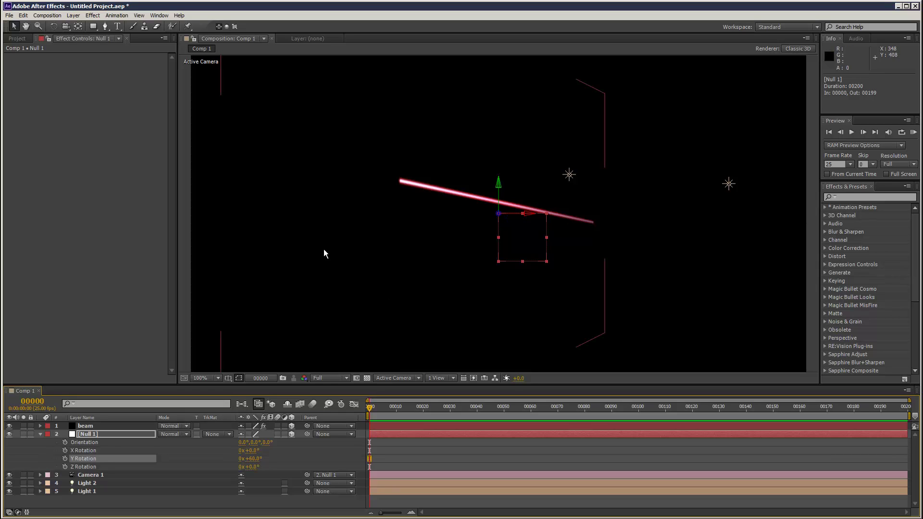
click(96, 426)
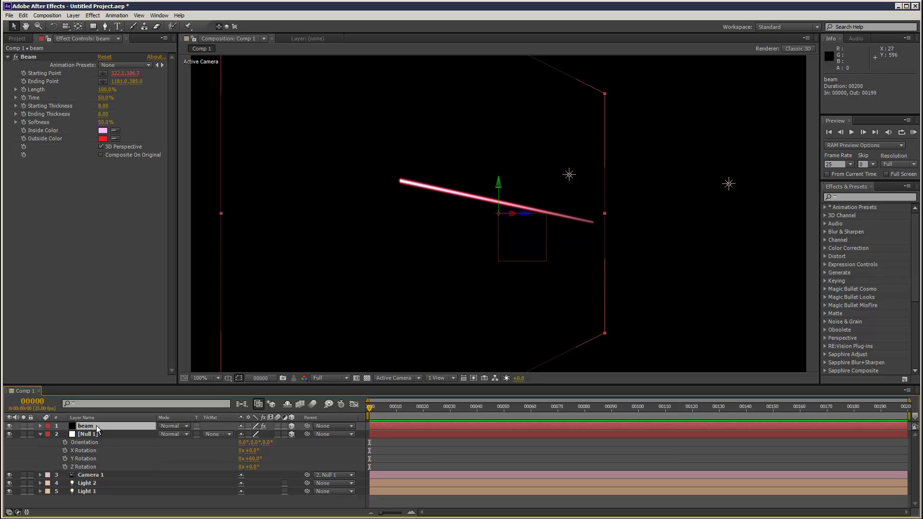
drag(251, 459, 230, 453)
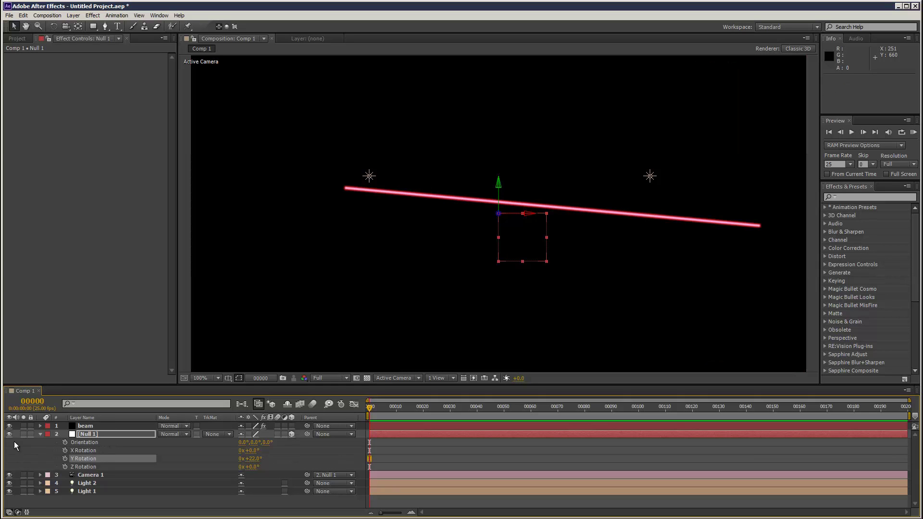
click(40, 434)
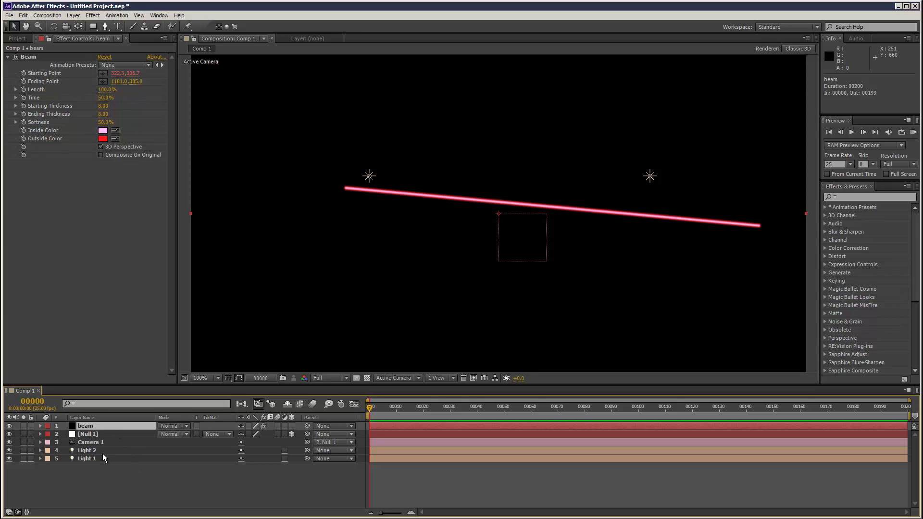
- Rewrite the Starting Point expression as thisComp.layer("Light 2").toComp([0,0,0]); so it starts at 371.4, 282.0
key(e)
key(e)
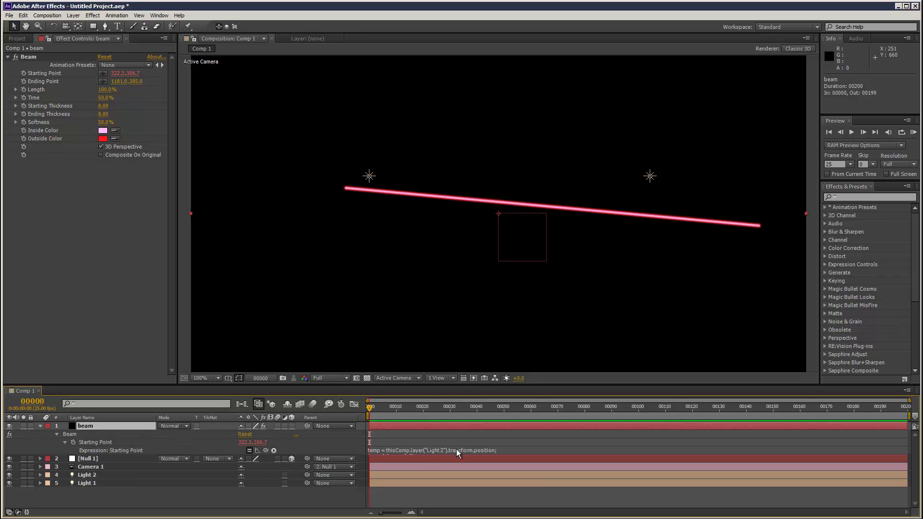
click(457, 449)
click(398, 455)
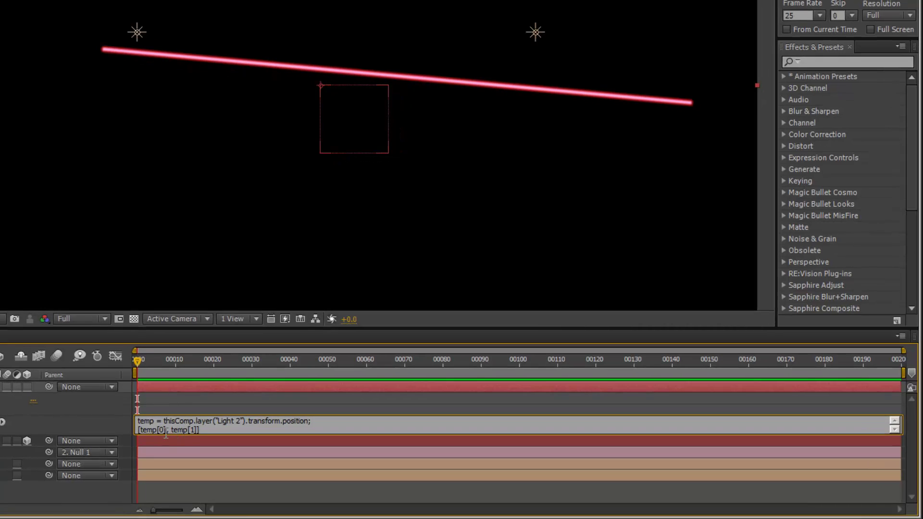
drag(165, 421, 137, 430)
key(BackSpace)
double_click(194, 430)
key(BackSpace)
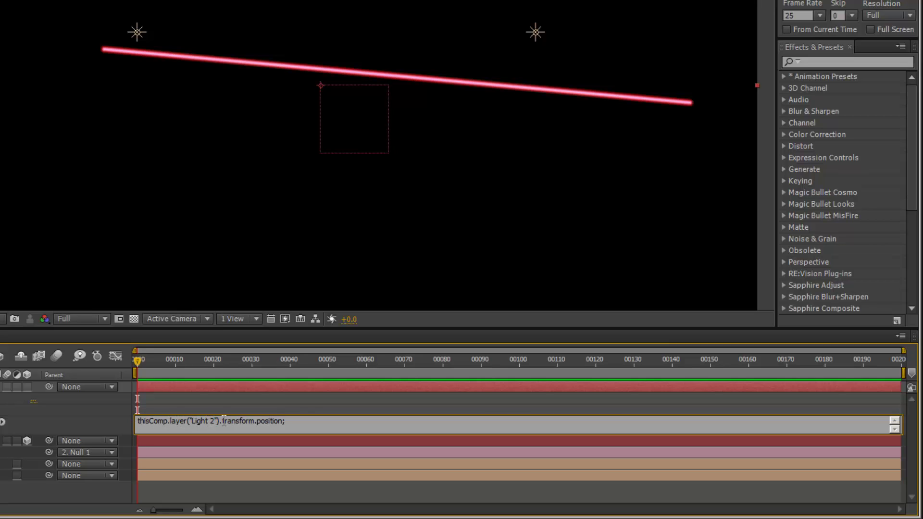
drag(223, 422, 365, 423)
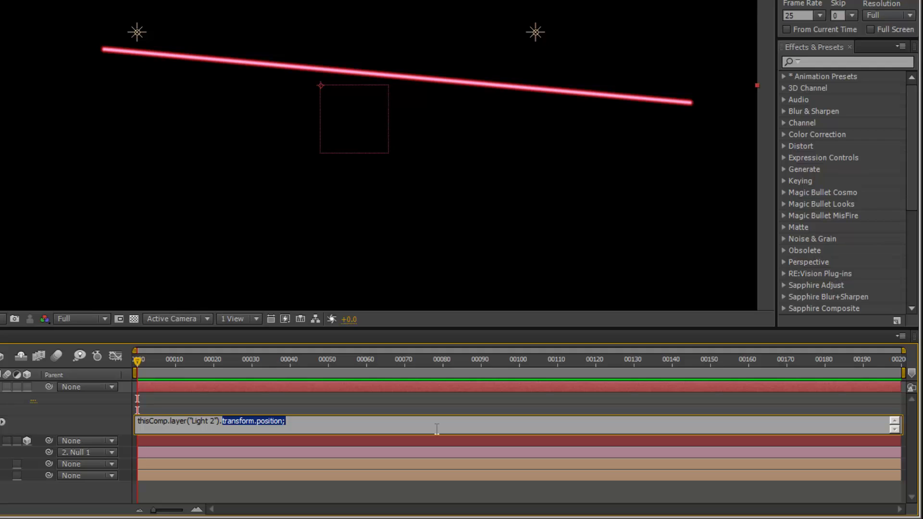
text(t)
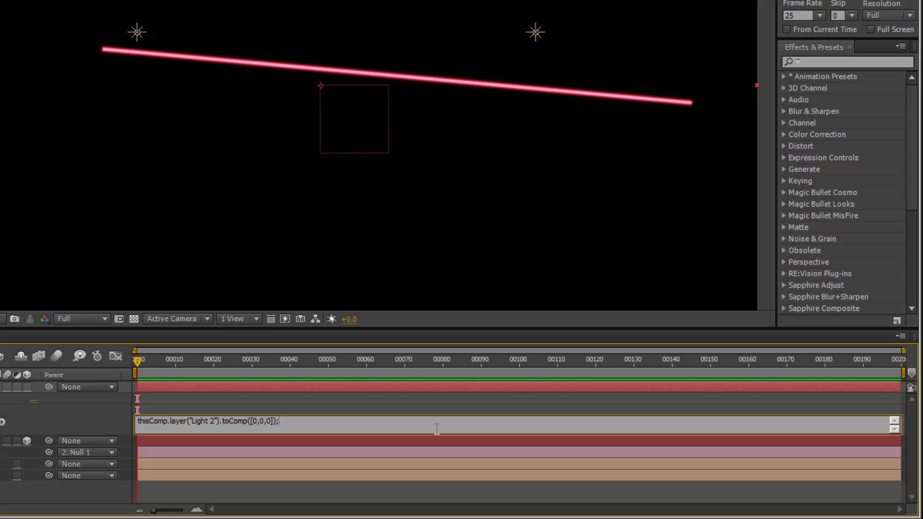
click(205, 492)
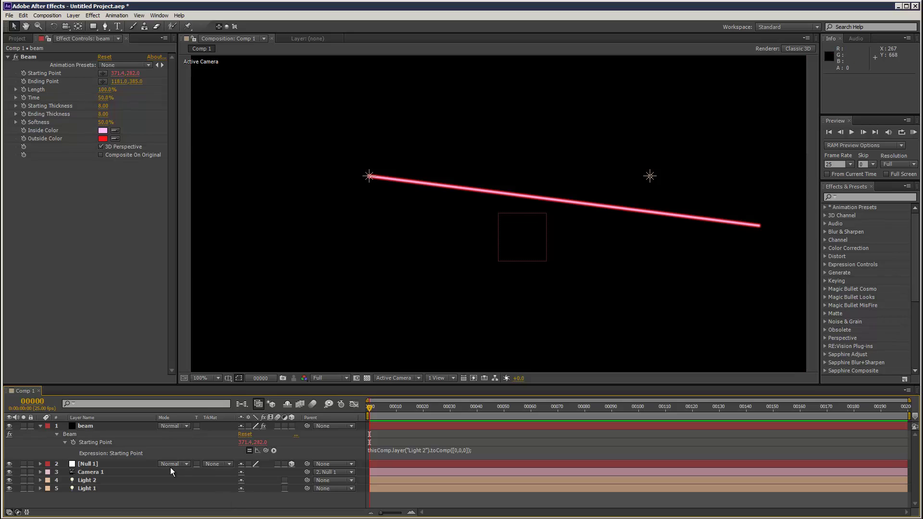
- Tilt Camera 1's rotation slightly so the lights and beam sit higher in the view
click(41, 426)
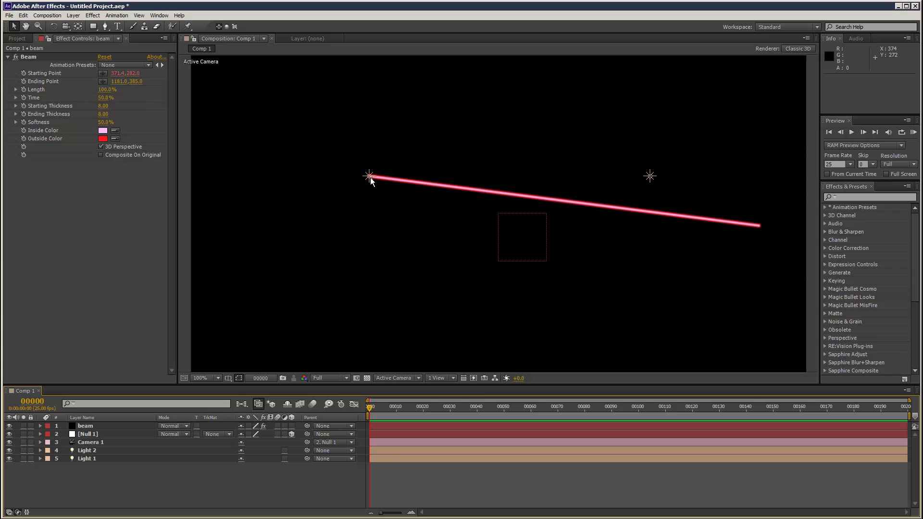
click(101, 450)
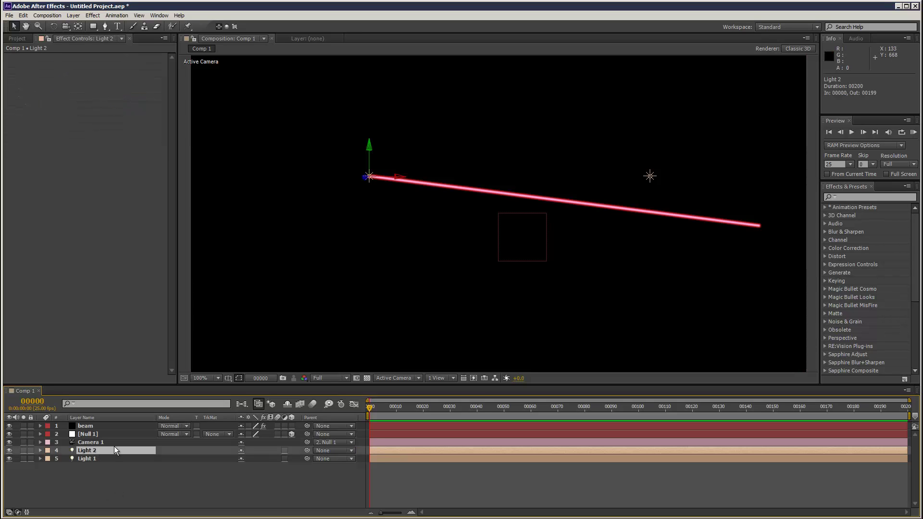
click(108, 443)
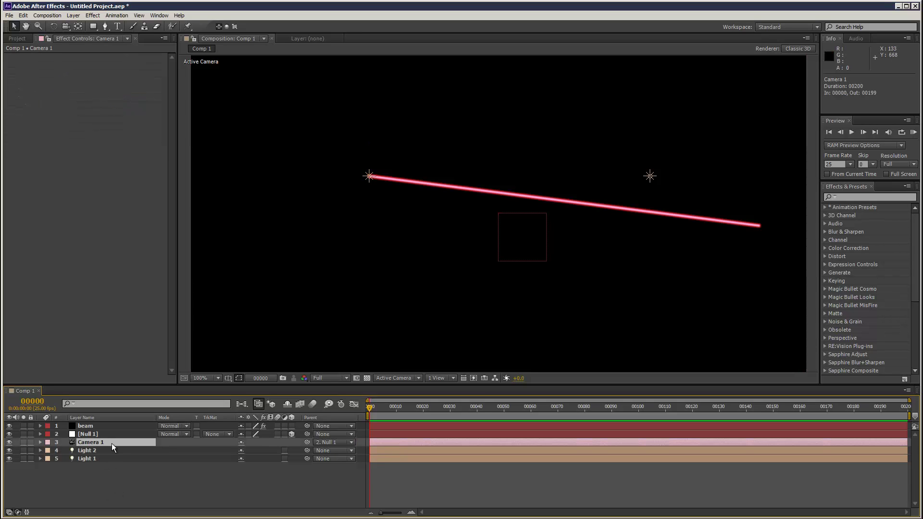
key(r)
mouse_move(255, 469)
mouse_down()
mouse_move(236, 465)
mouse_move(259, 464)
mouse_move(227, 464)
mouse_move(262, 464)
mouse_move(251, 469)
mouse_move(253, 460)
mouse_up()
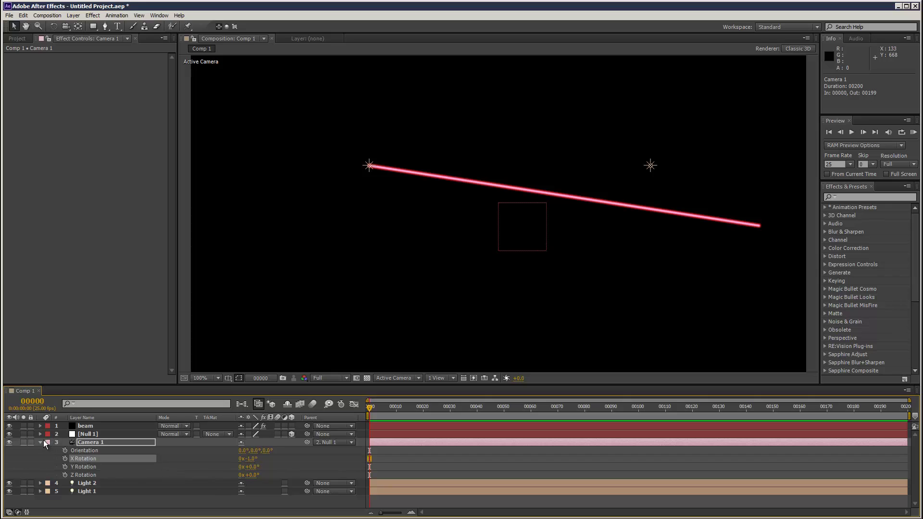
click(40, 443)
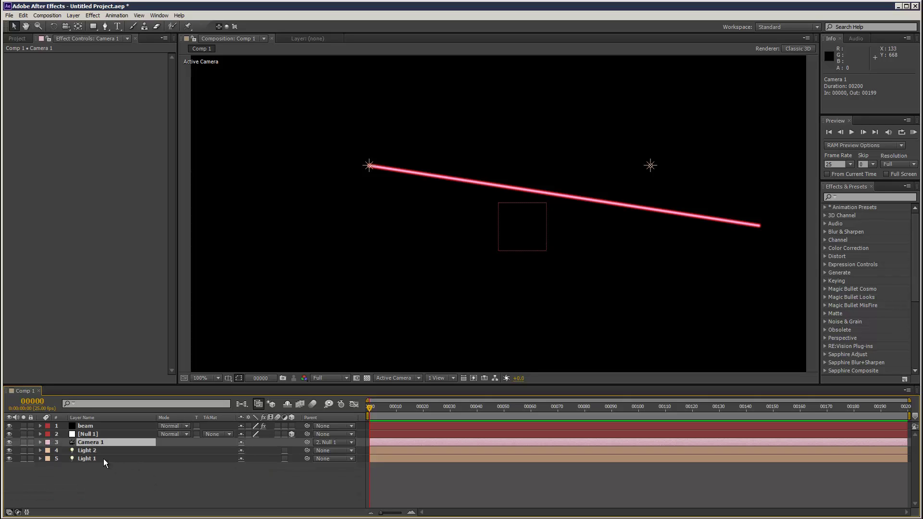
click(102, 459)
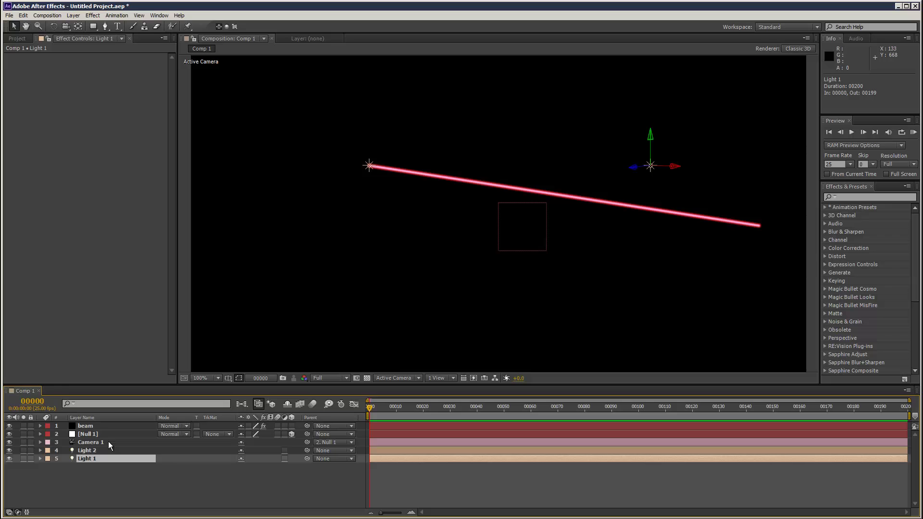
click(103, 426)
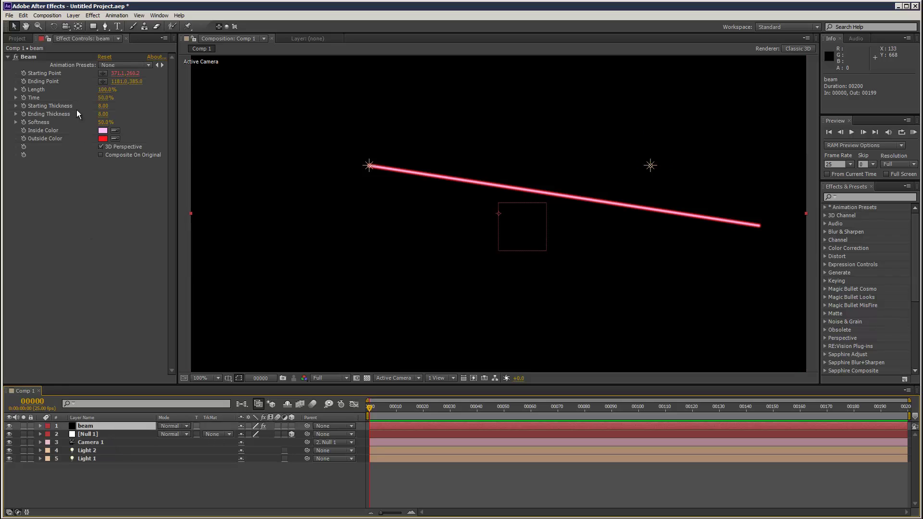
- Add an expression to the beam's Ending Point pick-whipped to Light 1's Position
alt+click(24, 82)
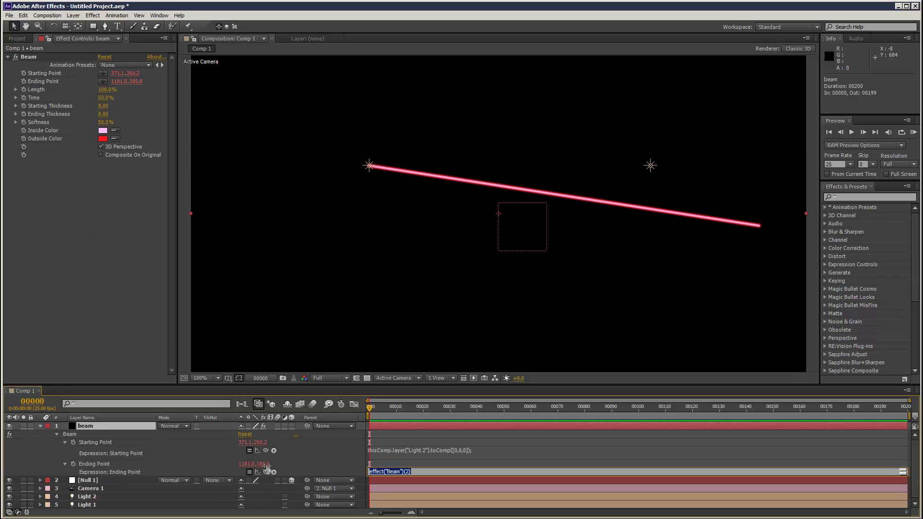
drag(266, 473, 110, 503)
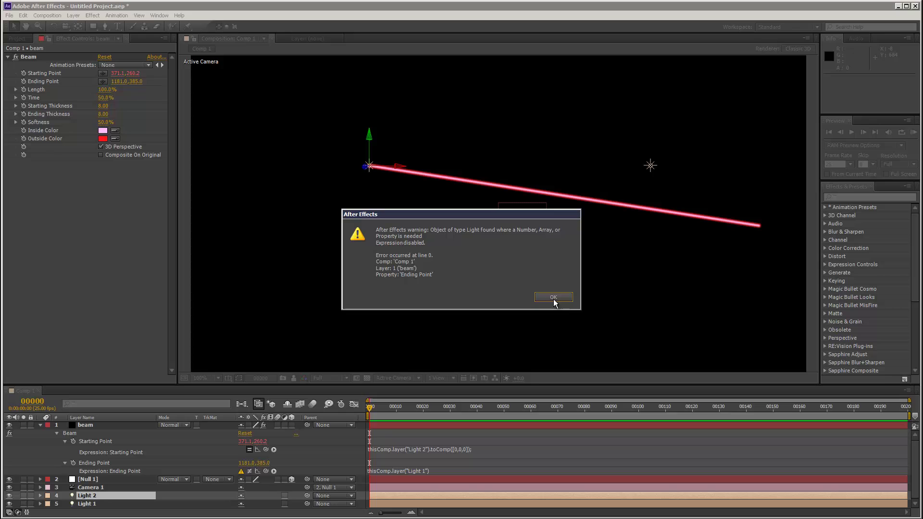
click(555, 298)
click(121, 504)
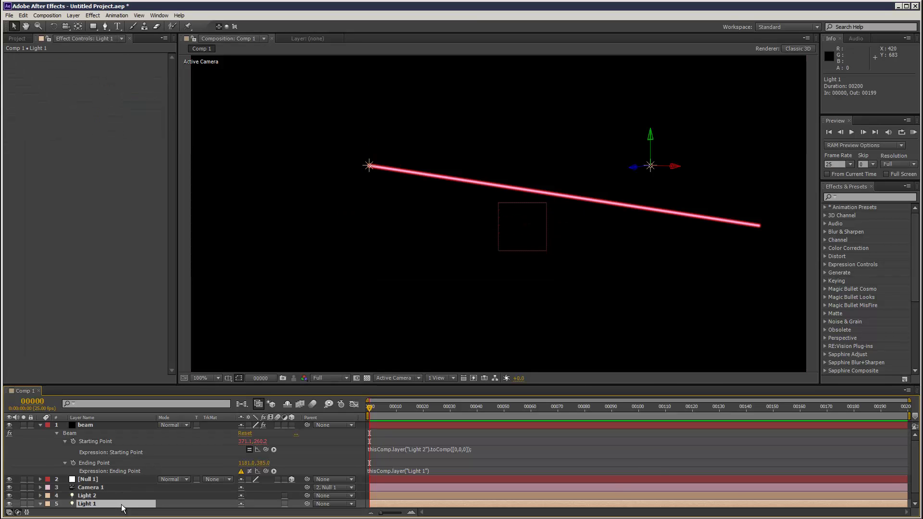
key(p)
drag(266, 463, 116, 510)
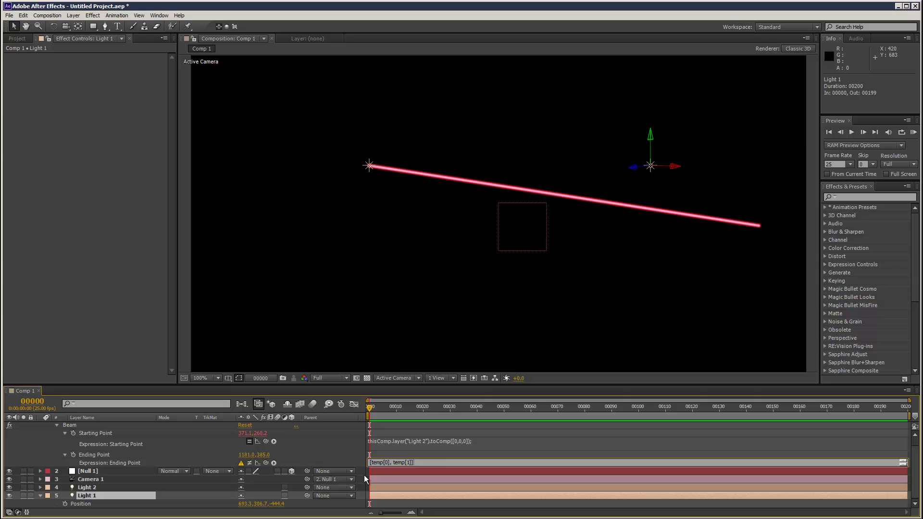
- Rewrite the Ending Point expression as thisComp.layer("Light 1").toComp([0,0,0]);
click(439, 466)
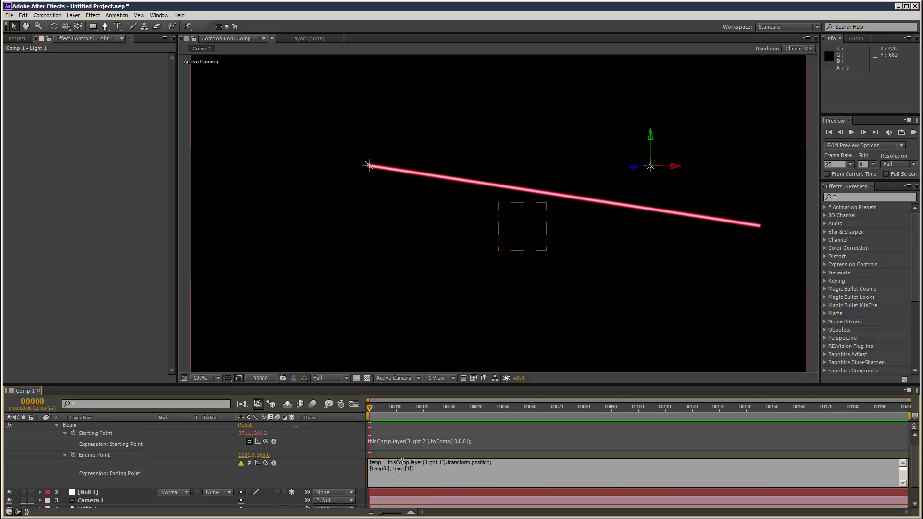
drag(389, 462, 521, 466)
key(BackSpace)
key(BackSpace)
key(BackSpace)
click(451, 441)
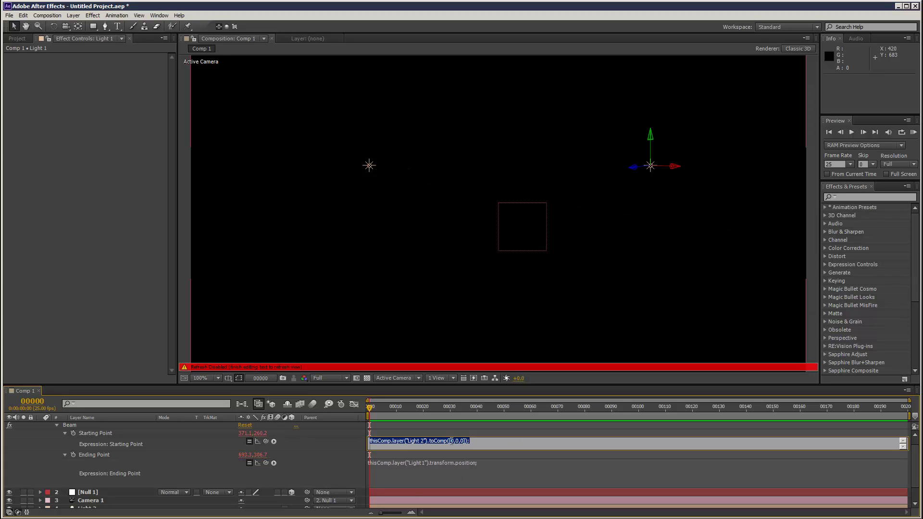
drag(432, 441, 495, 442)
key(ctrl+c)
click(434, 463)
drag(434, 463, 494, 462)
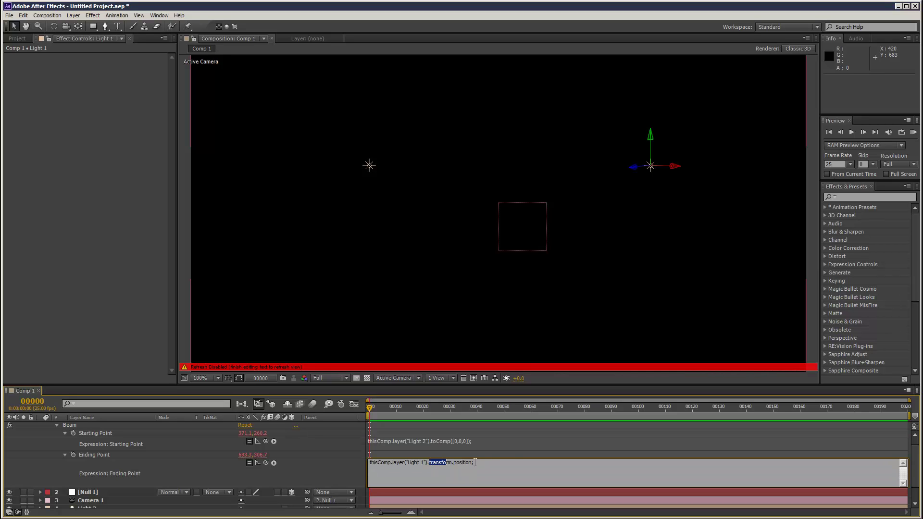
key(ctrl+v)
click(501, 453)
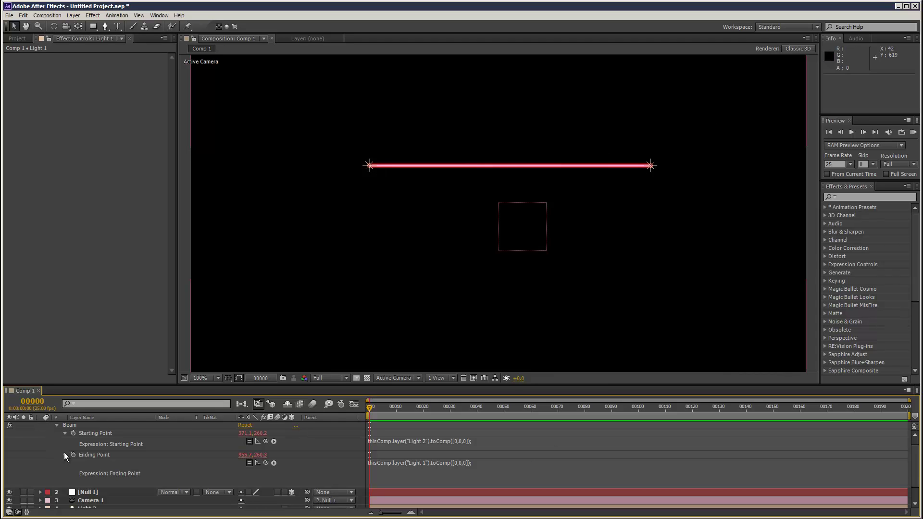
- Rotate Null 1 to 28° on the Y axis, swinging the whole light rig
scroll(64, 452, up, 1)
click(49, 428)
click(111, 434)
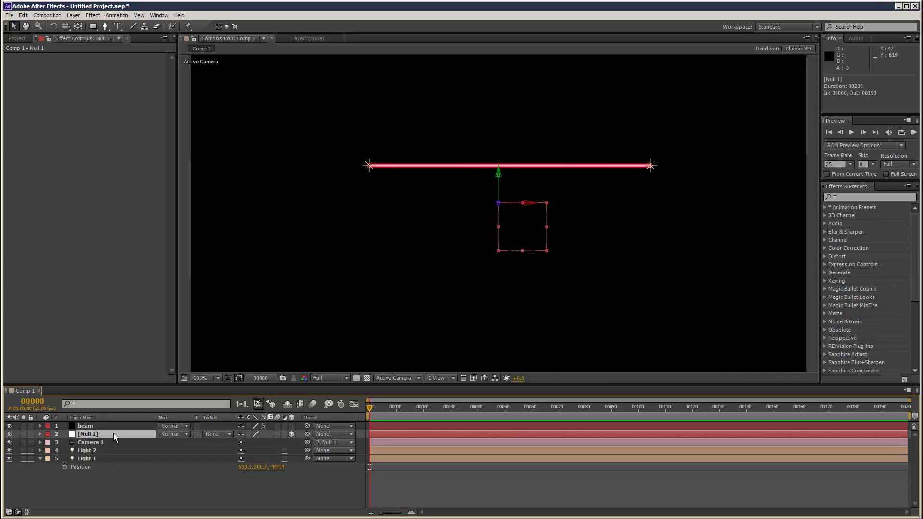
key(r)
mouse_move(251, 458)
mouse_down()
mouse_move(280, 459)
mouse_move(212, 452)
mouse_move(283, 452)
mouse_move(212, 445)
mouse_move(271, 452)
mouse_move(223, 452)
mouse_move(255, 458)
mouse_up()
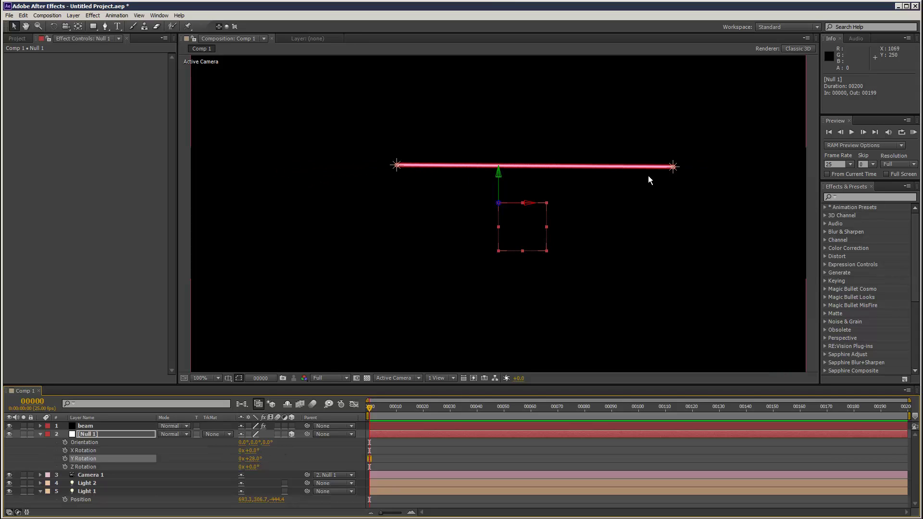
- Apply a 4-Color Gradient effect to Null 1, then delete it
click(93, 16)
mouse_move(168, 111)
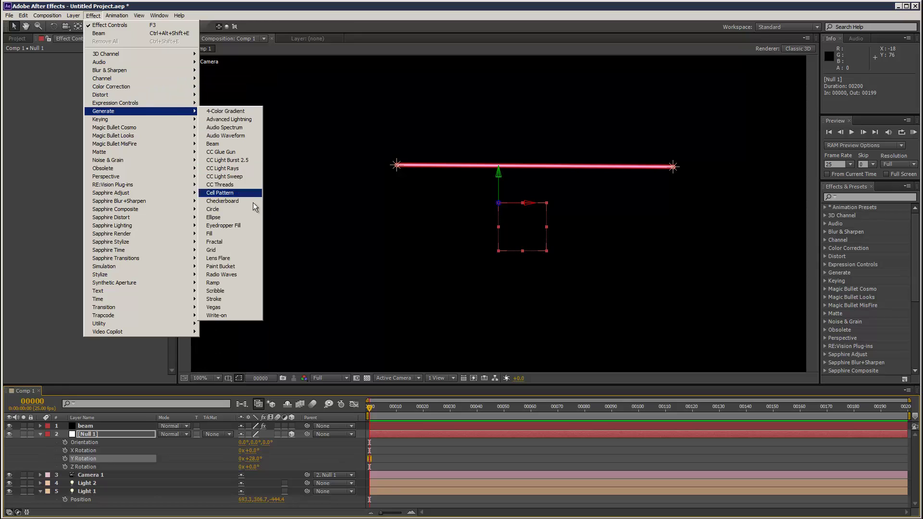
click(244, 111)
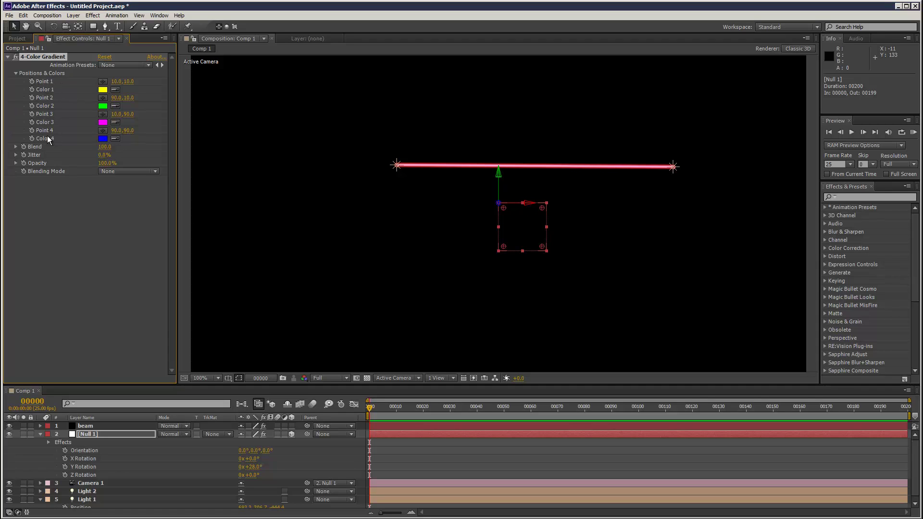
click(42, 56)
key(Delete)
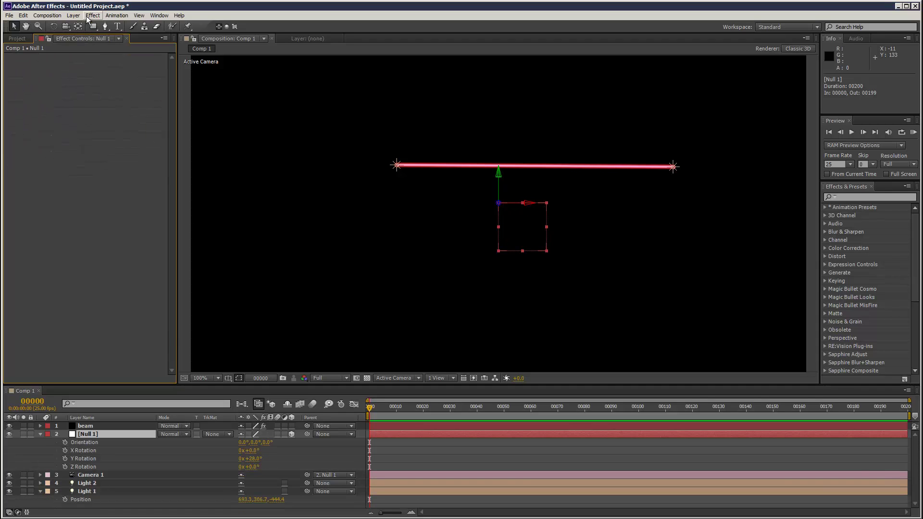
- Apply CC Light Burst 2.5 to Null 1 and select it in Effect Controls
click(93, 15)
mouse_move(143, 112)
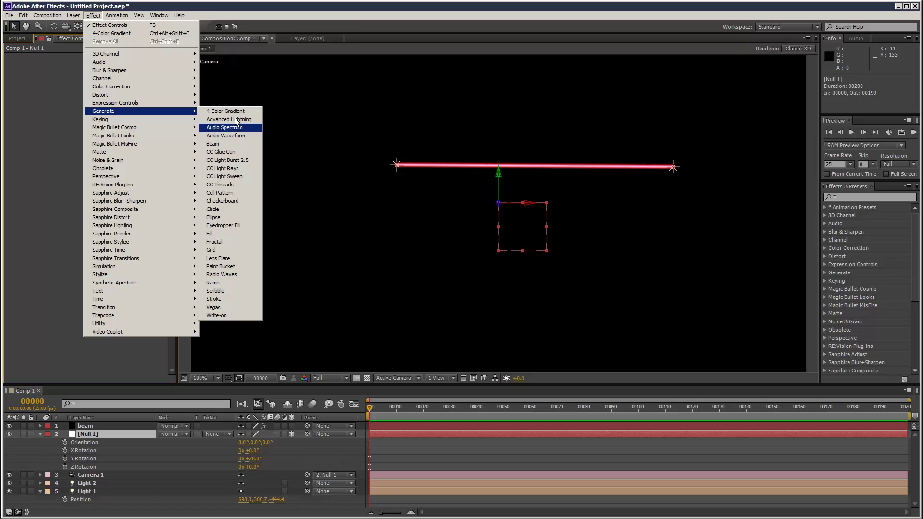
click(246, 160)
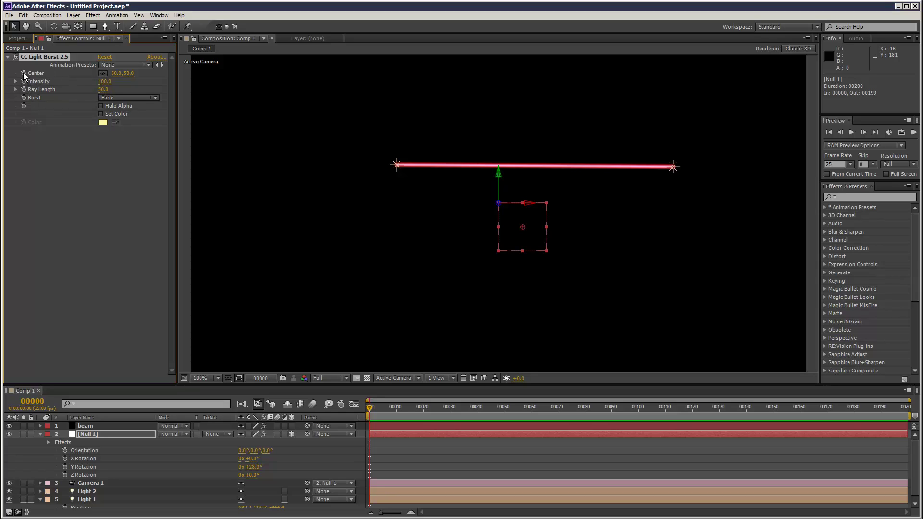
click(86, 492)
key(p)
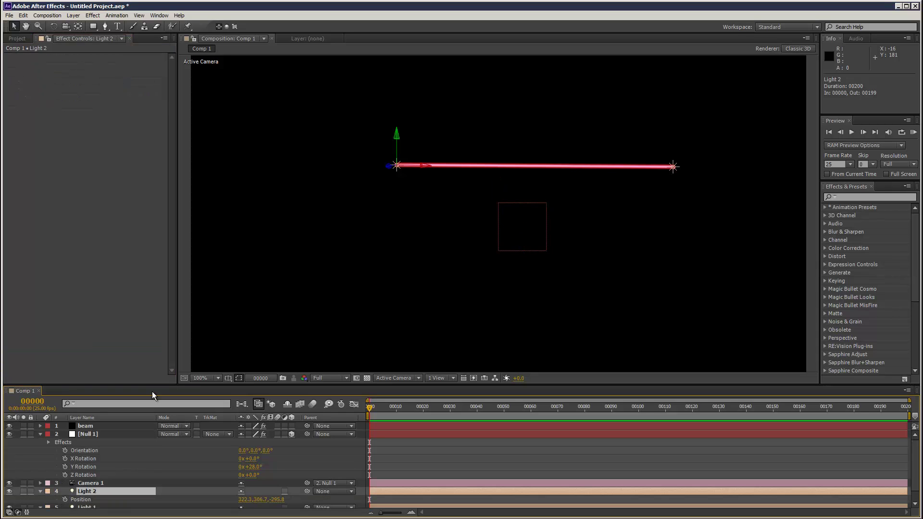
click(94, 428)
click(100, 435)
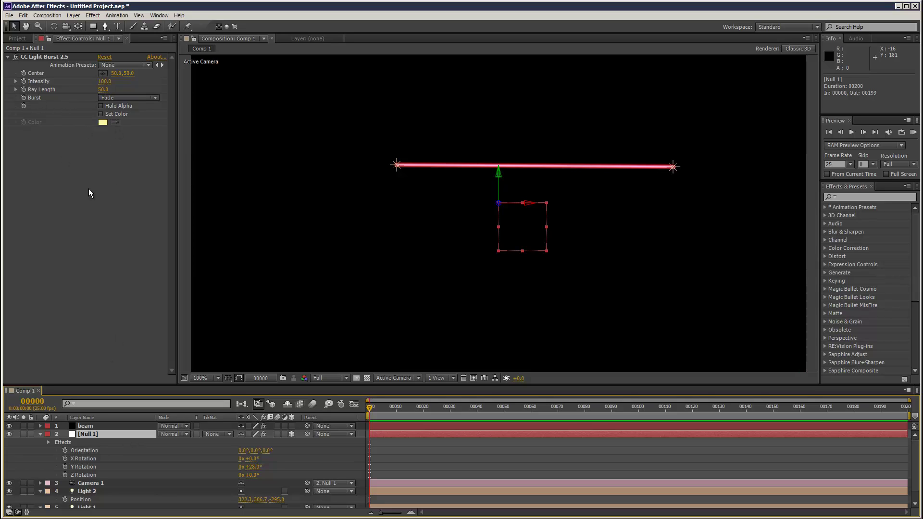
click(45, 57)
- Move the CC Light Burst from Null 1 onto a new adjustment layer
click(23, 15)
click(42, 56)
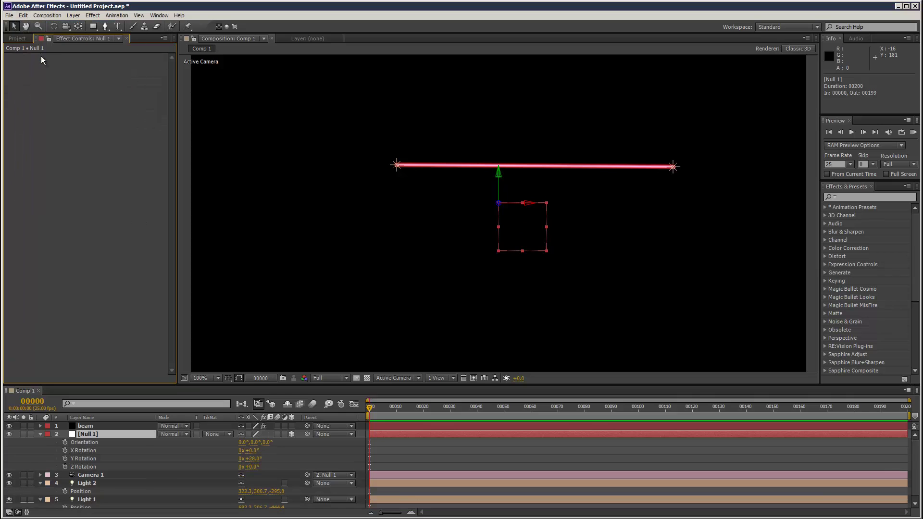
click(73, 15)
mouse_move(81, 25)
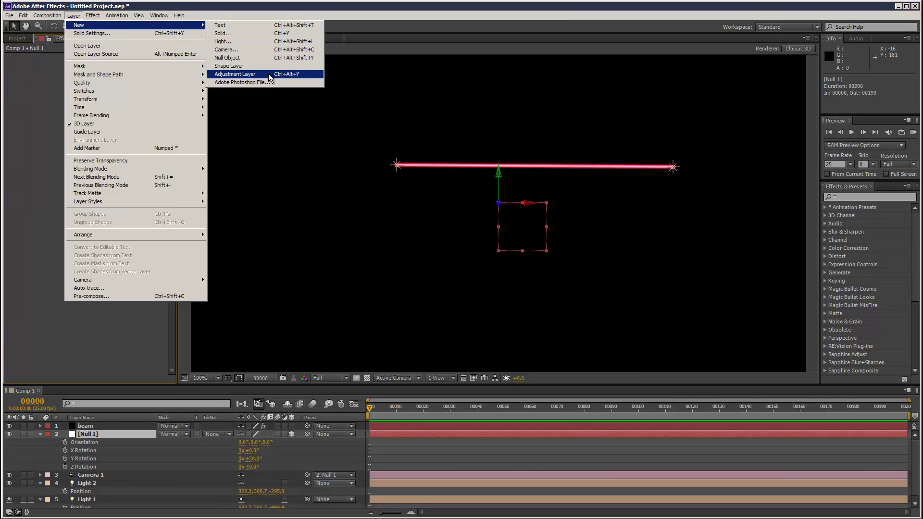
click(268, 74)
click(23, 15)
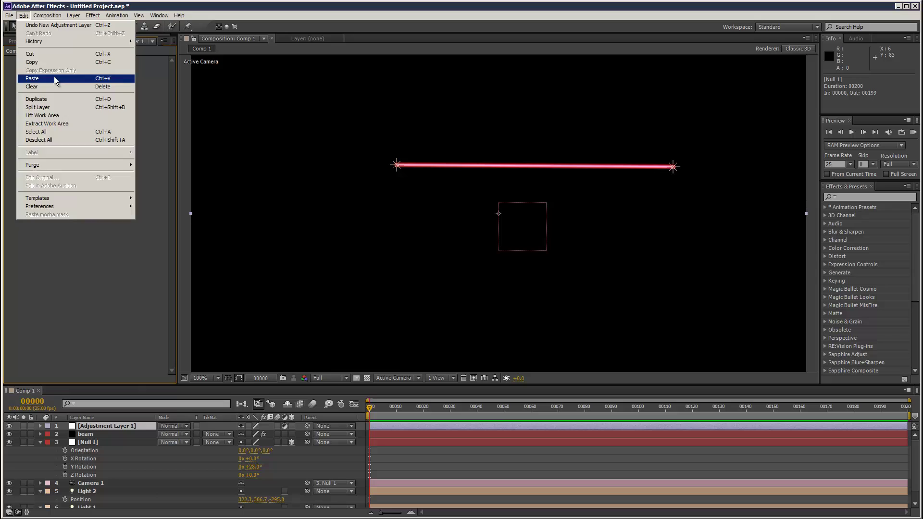
click(55, 79)
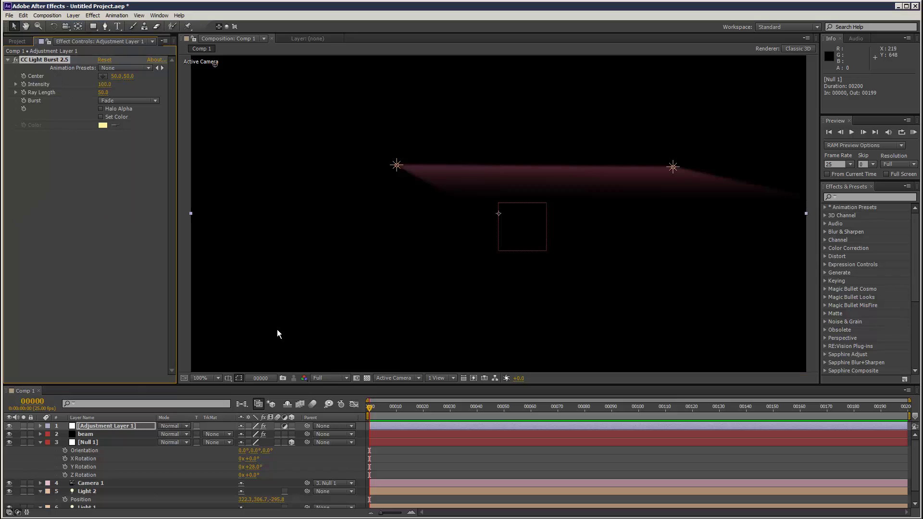
- Pin the burst's Center with thisComp.layer("Light 2").toComp([0,0,0]);
alt+click(23, 76)
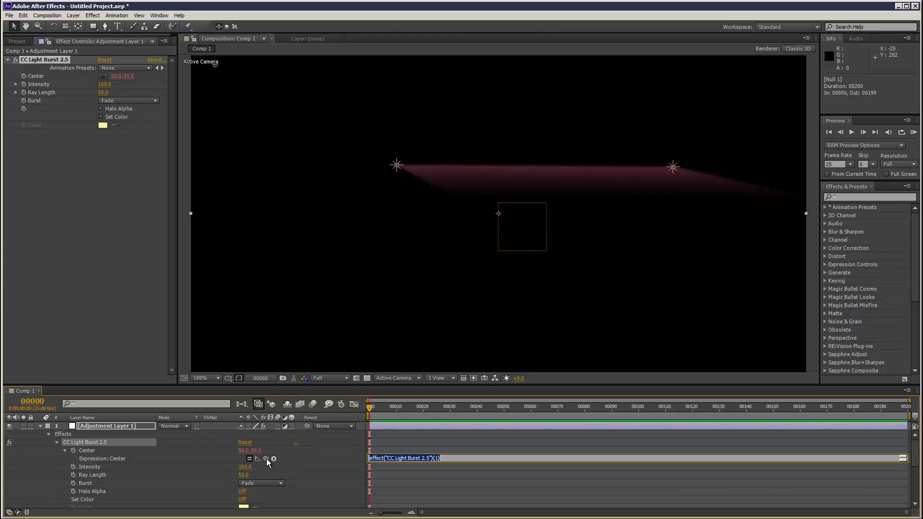
drag(266, 459, 152, 487)
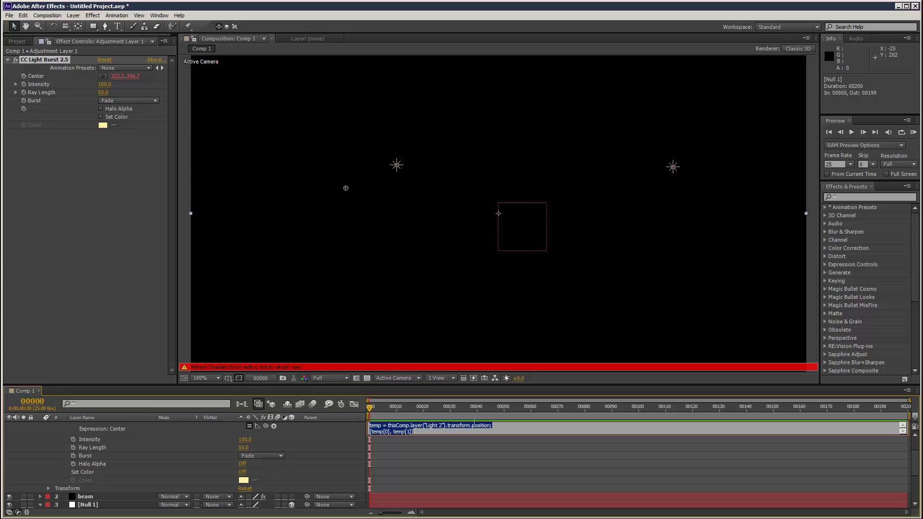
click(449, 430)
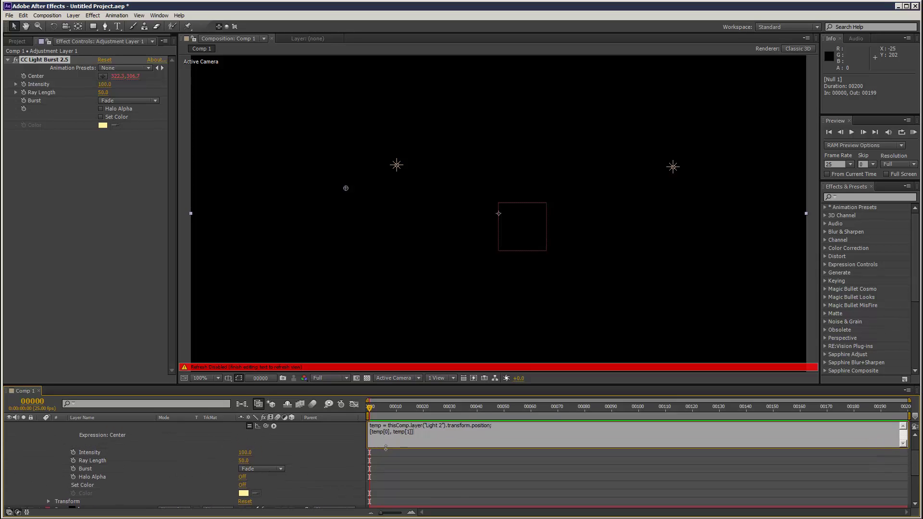
triple_click(378, 431)
key(BackSpace)
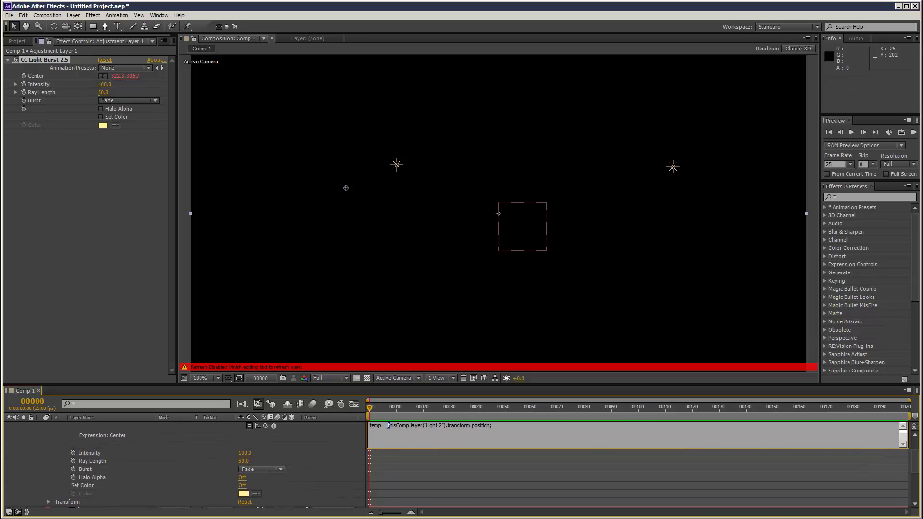
drag(389, 425, 369, 426)
key(BackSpace)
drag(429, 421, 527, 424)
scroll(532, 423, down, 2)
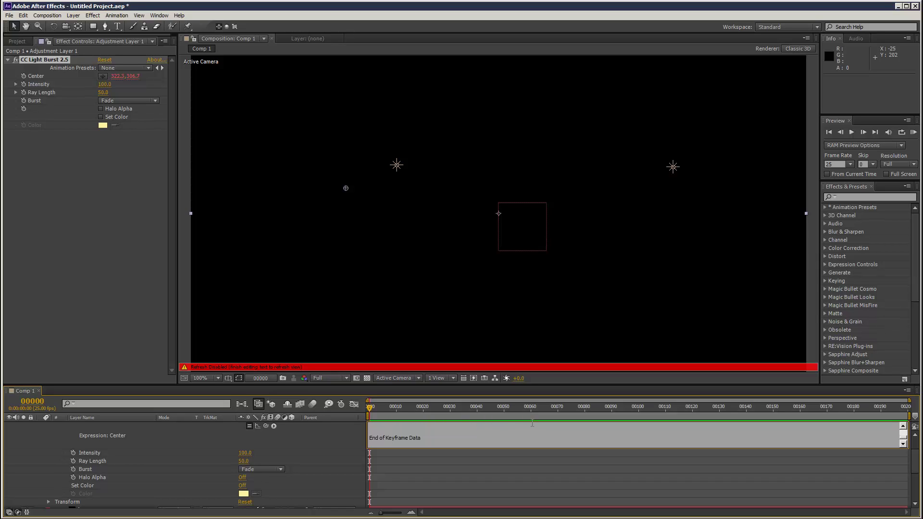
scroll(532, 423, up, 2)
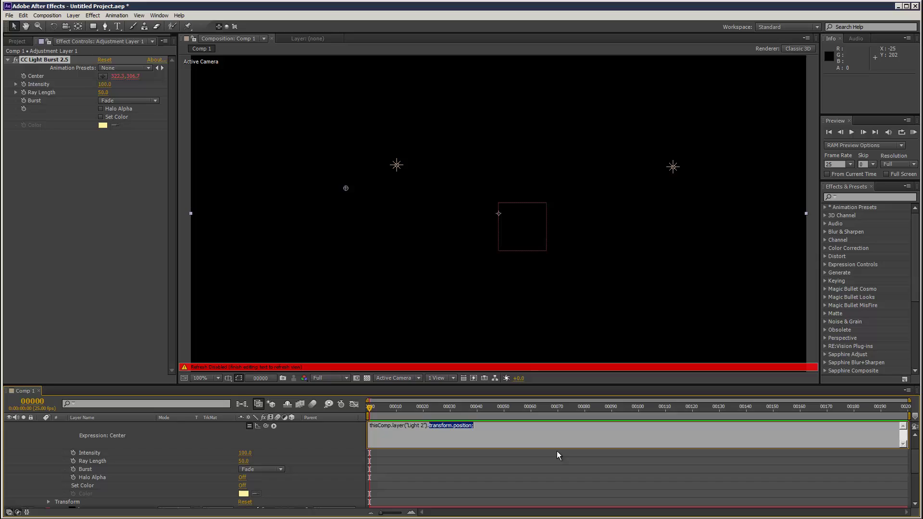
text(toComp([0,0,0)
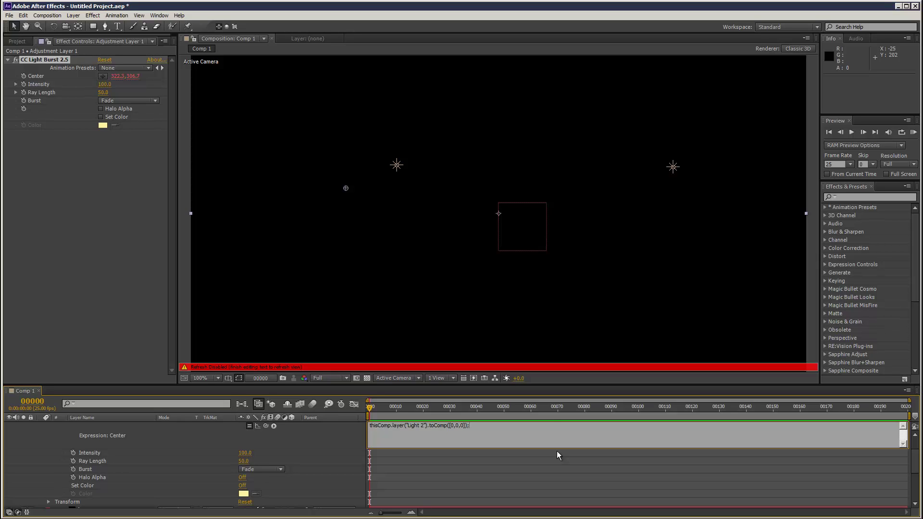
click(188, 79)
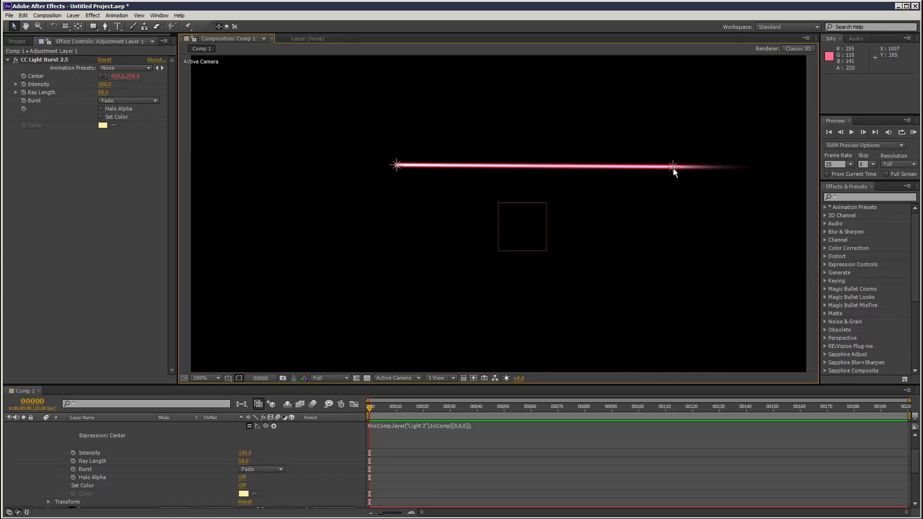
- Swing Null 1's Y rotation to orbit the scene, then bring it back near level
scroll(112, 431, up, 2)
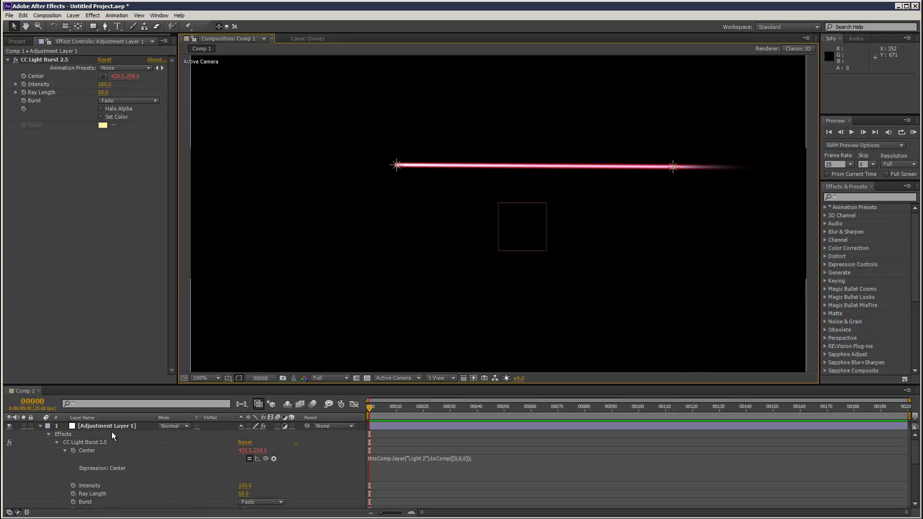
click(41, 426)
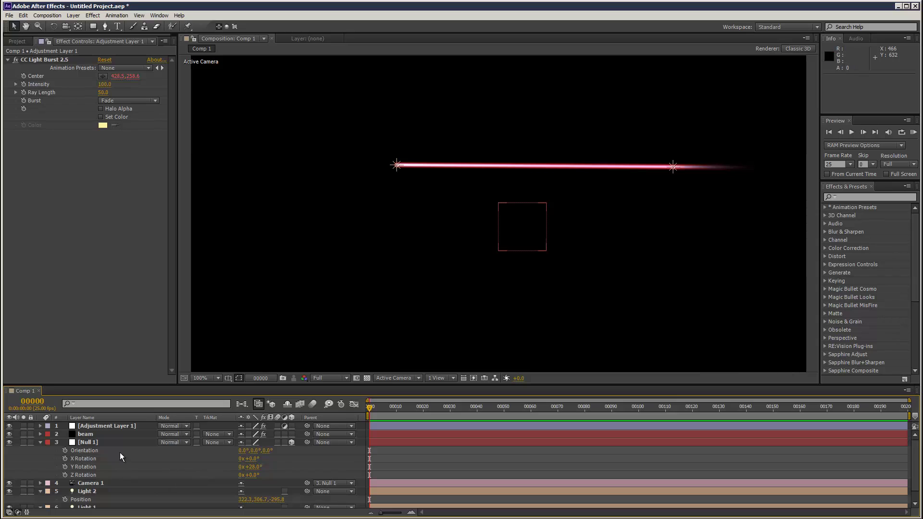
mouse_move(251, 467)
mouse_down()
mouse_move(285, 469)
mouse_move(229, 471)
mouse_move(243, 471)
mouse_up()
click(277, 439)
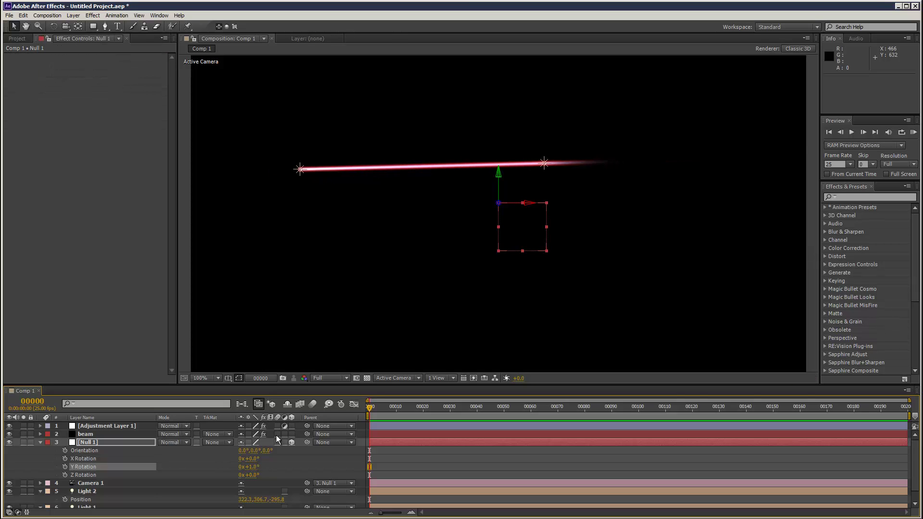
click(40, 443)
- Raise the CC Light Burst intensity and set its Ray Length to 21.0
click(105, 426)
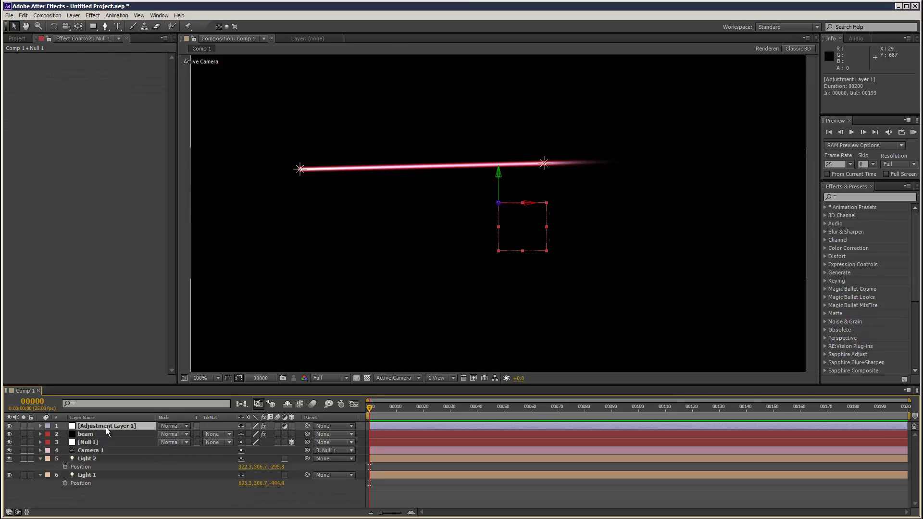
click(72, 86)
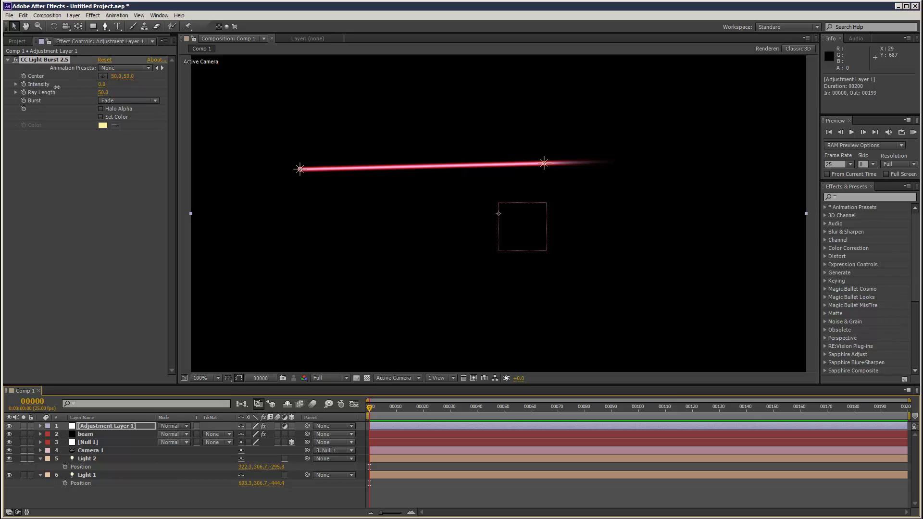
drag(102, 84, 83, 97)
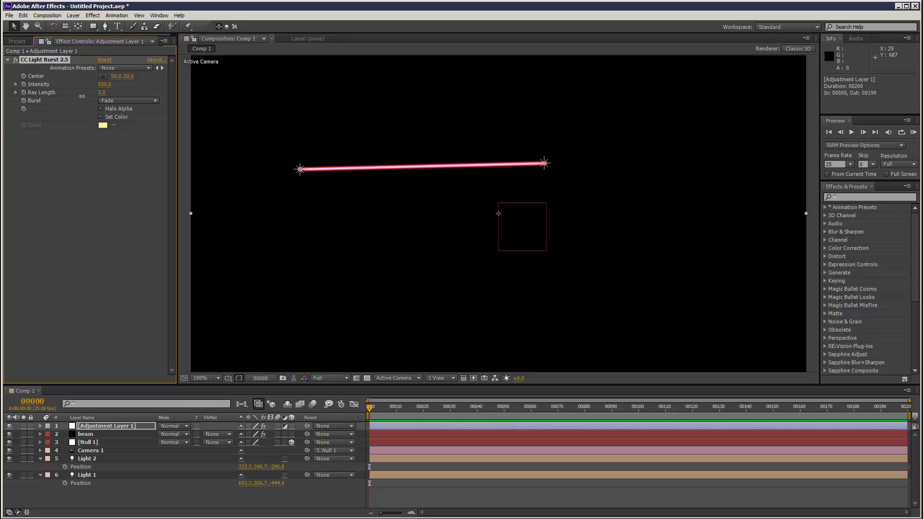
drag(82, 96, 98, 97)
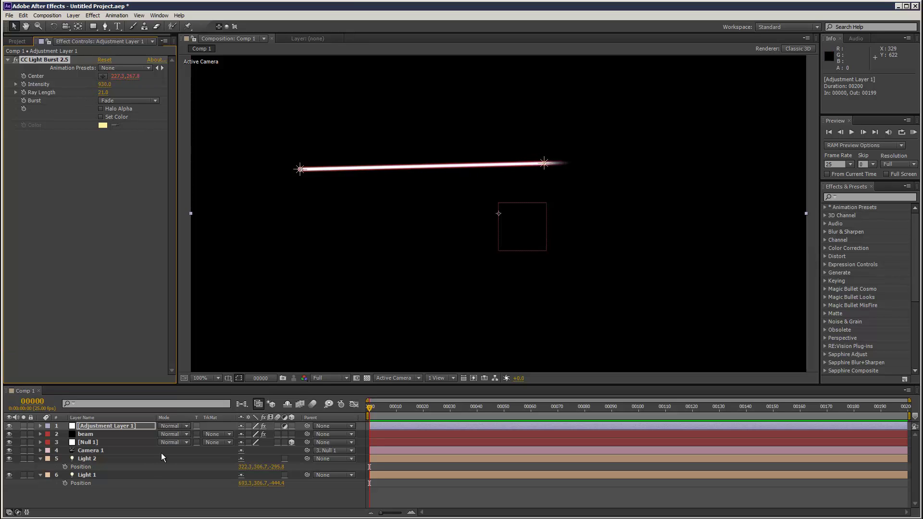
- Check where Light 1 and Light 2 sit, then show Camera 1's rotation
click(133, 458)
click(128, 474)
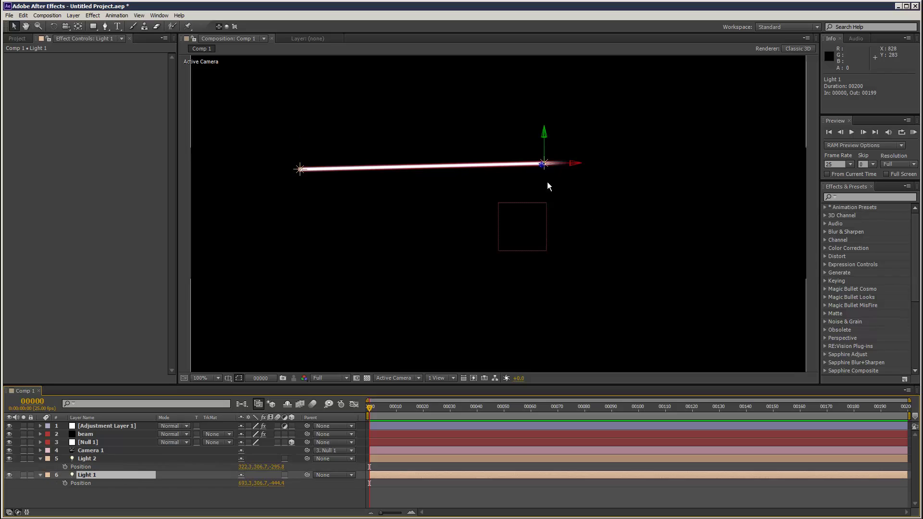
click(233, 499)
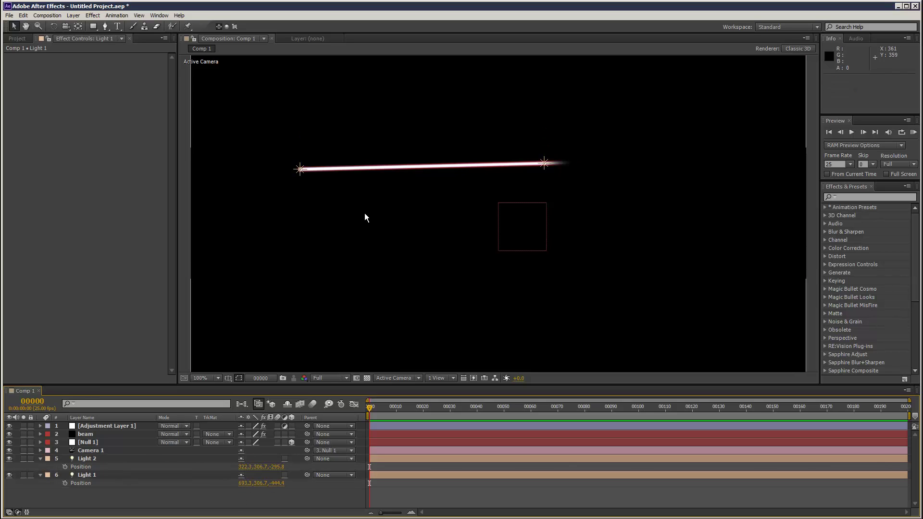
click(40, 459)
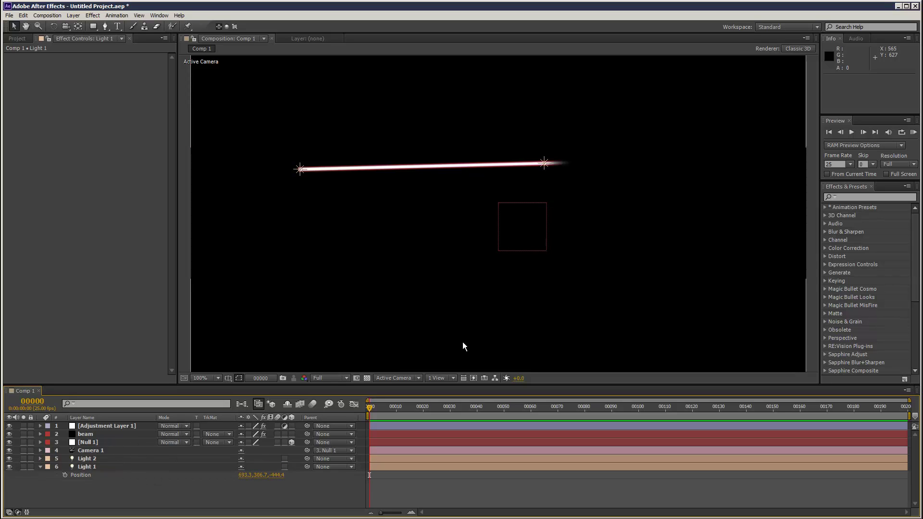
click(117, 451)
key(r)
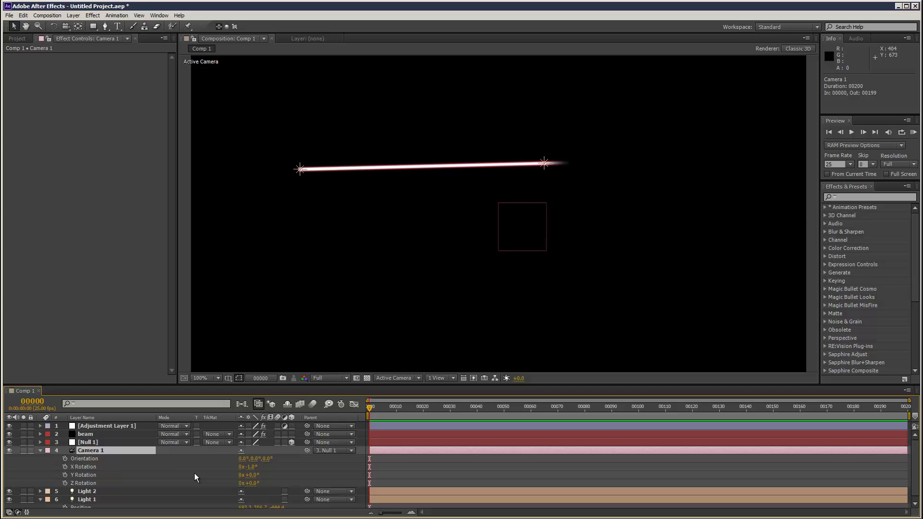